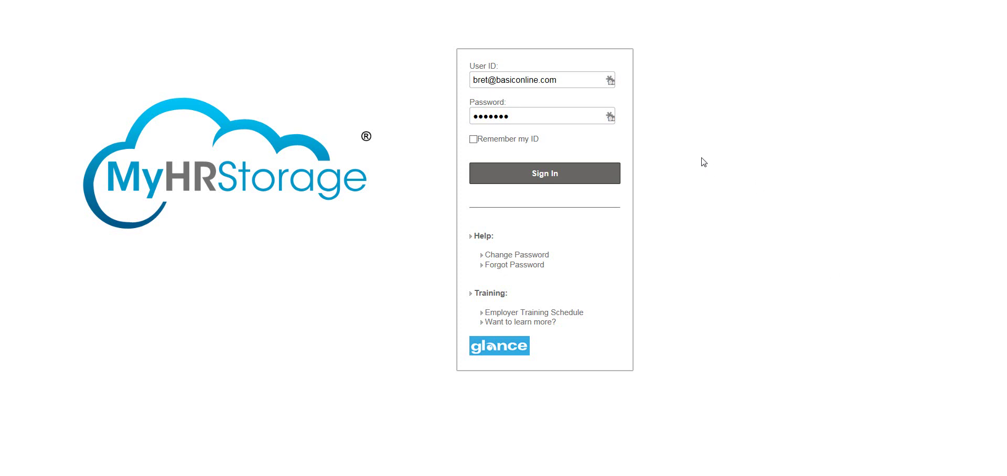
Step: Sign in to the agency account and look through the full list of clients
{"action": "left_click", "coordinate": [549, 181]}
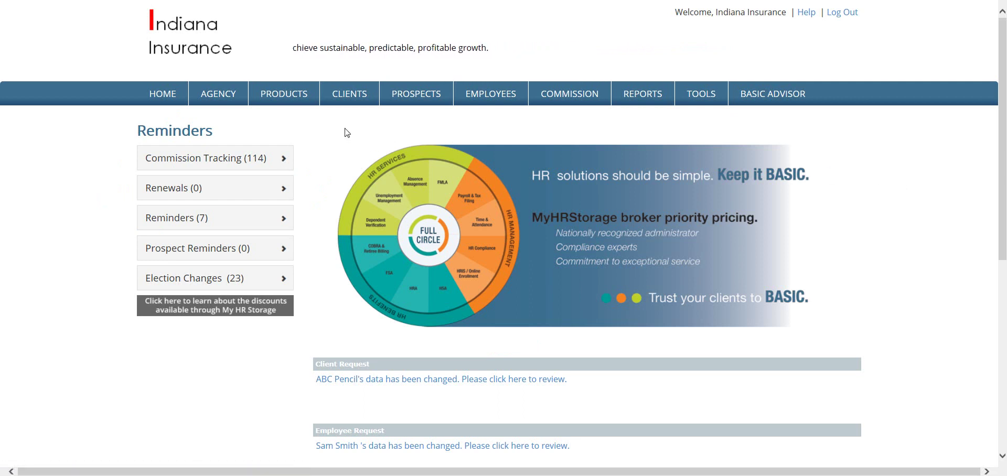
{"action": "mouse_move", "coordinate": [350, 98]}
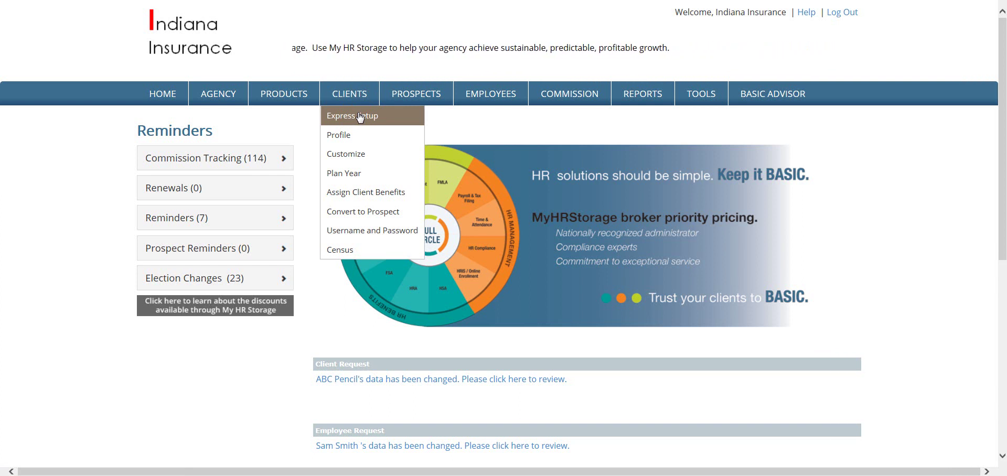
{"action": "left_click", "coordinate": [351, 97]}
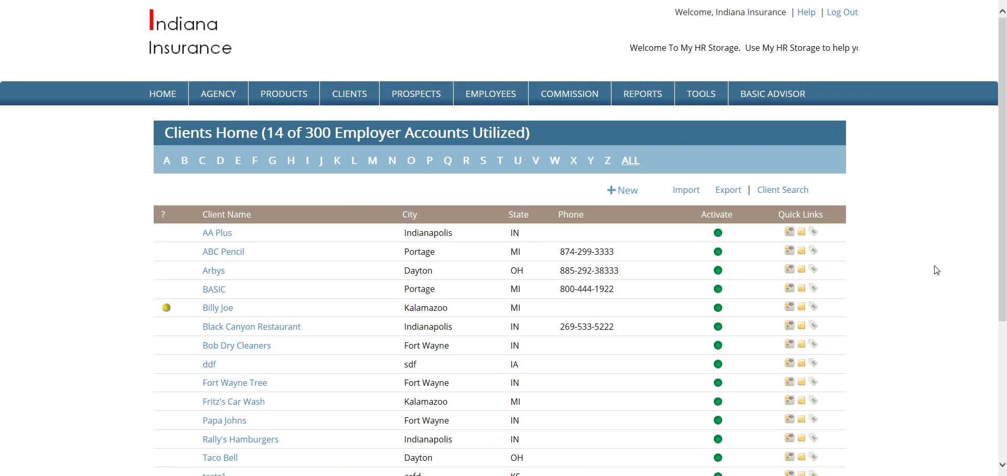
{"action": "scroll", "coordinate": [937, 271], "scroll_direction": "down", "scroll_amount": 2}
{"action": "scroll", "coordinate": [937, 270], "scroll_direction": "down", "scroll_amount": 2}
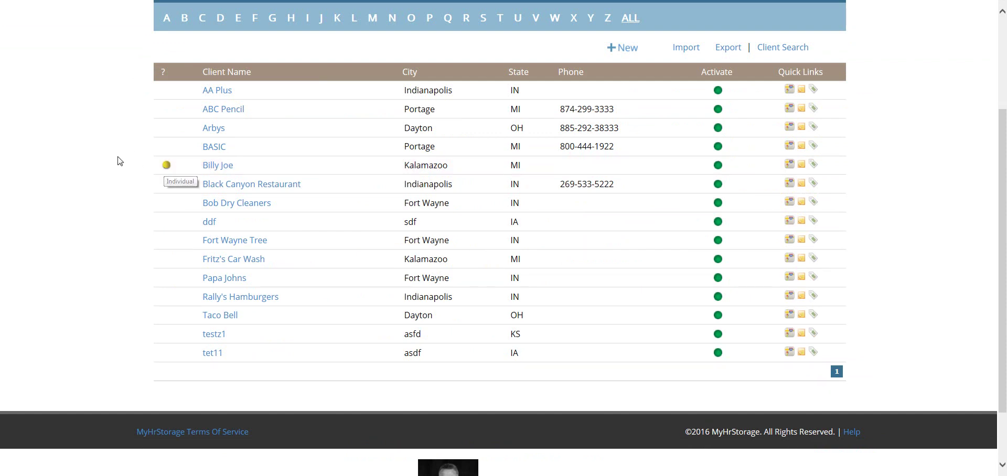
{"action": "scroll", "coordinate": [119, 160], "scroll_direction": "up", "scroll_amount": 4}
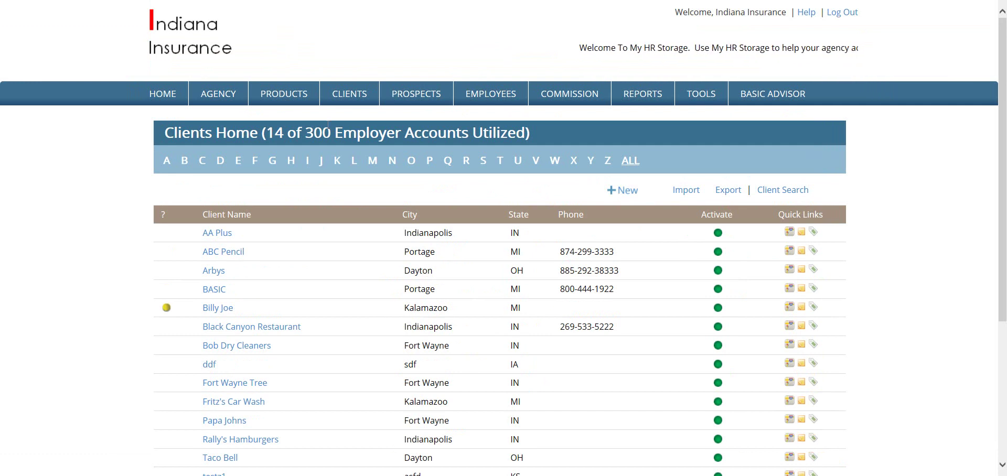
Step: Impersonate the client ABC Pencil to view its portal, and return to the agency home page to review its reminders and requests
{"action": "mouse_move", "coordinate": [350, 95]}
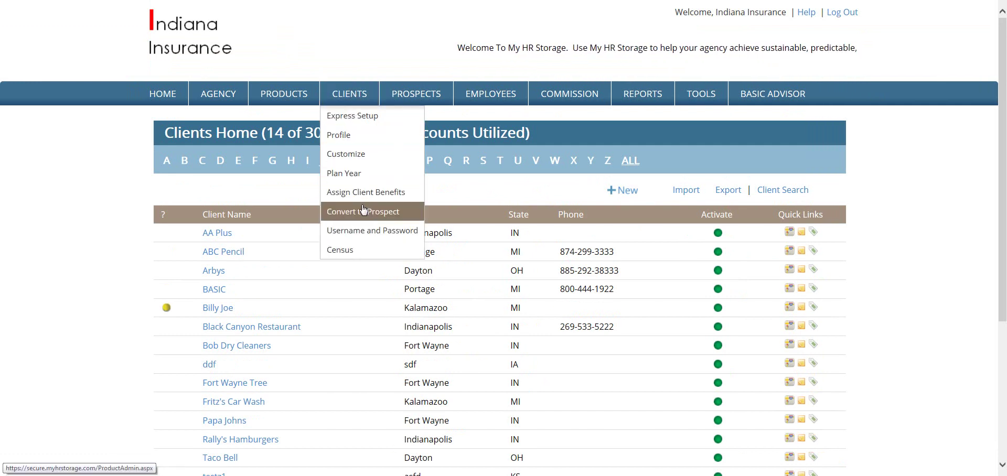
{"action": "left_click", "coordinate": [374, 231]}
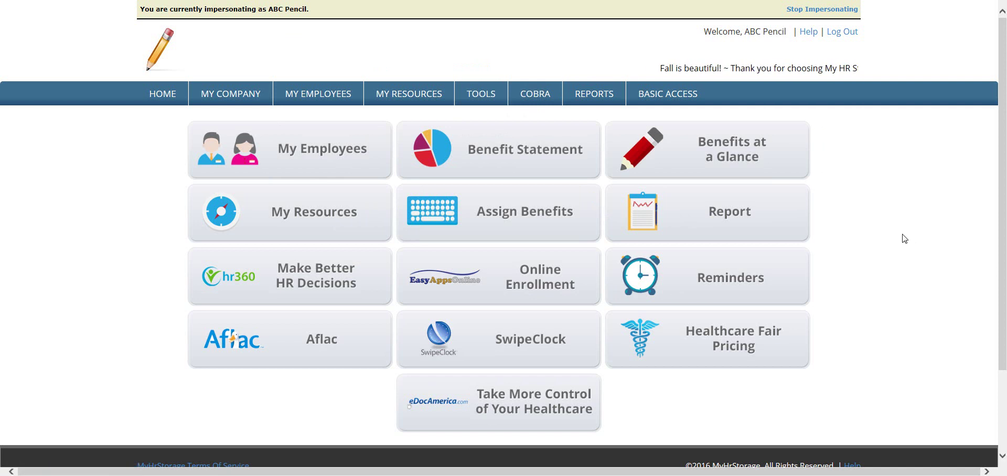
{"action": "left_click", "coordinate": [817, 10]}
{"action": "left_click", "coordinate": [163, 95]}
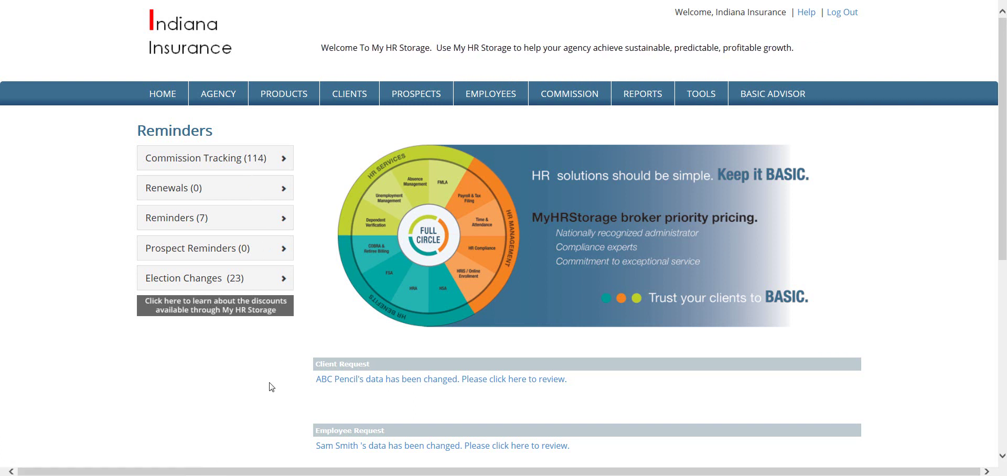
{"action": "scroll", "coordinate": [271, 387], "scroll_direction": "down", "scroll_amount": 1}
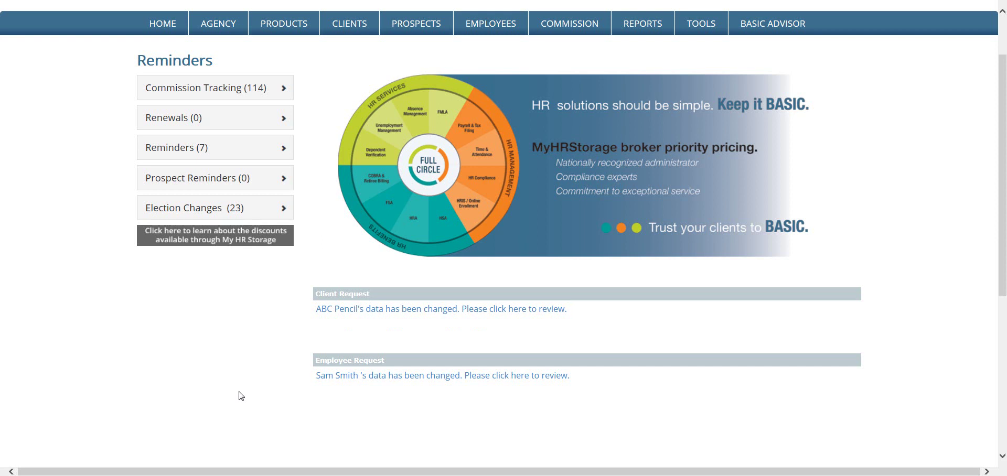
{"action": "scroll", "coordinate": [241, 396], "scroll_direction": "up", "scroll_amount": 2}
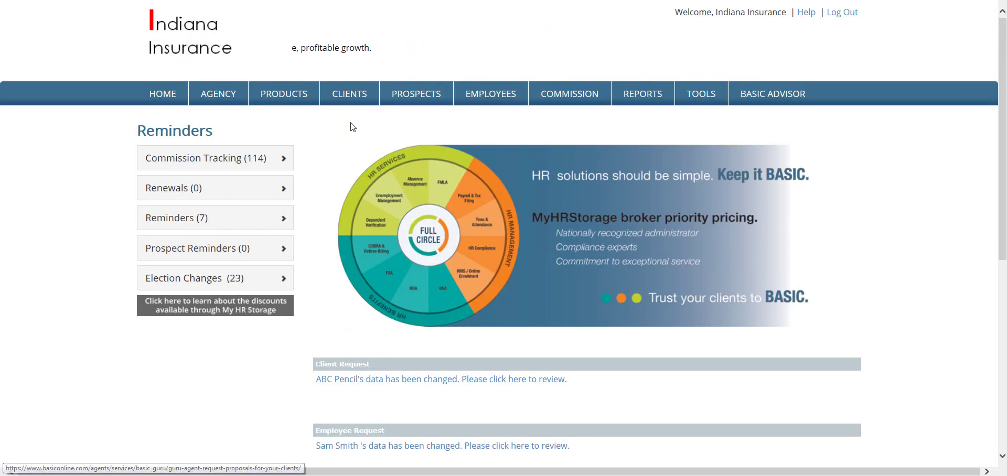
Step: Open the agency's employee administration and view the employees of the employer ABC Pencil
{"action": "mouse_move", "coordinate": [349, 95]}
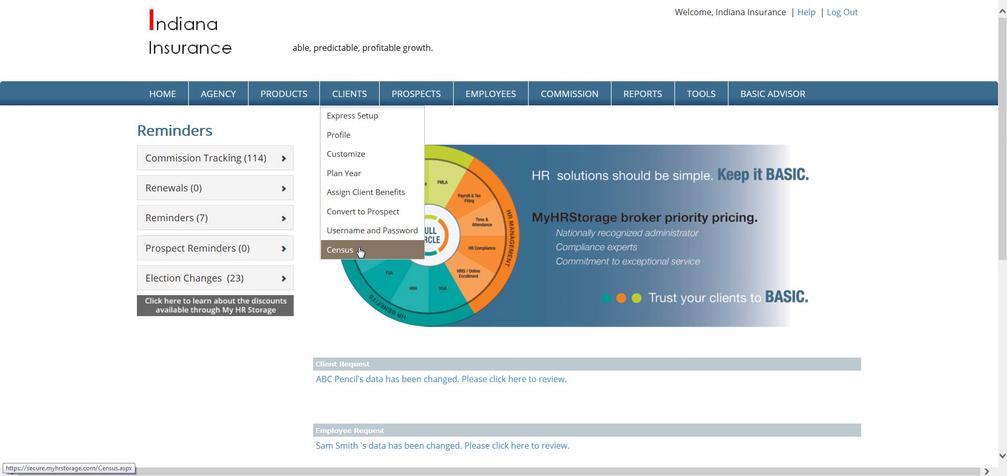
{"action": "mouse_move", "coordinate": [421, 97]}
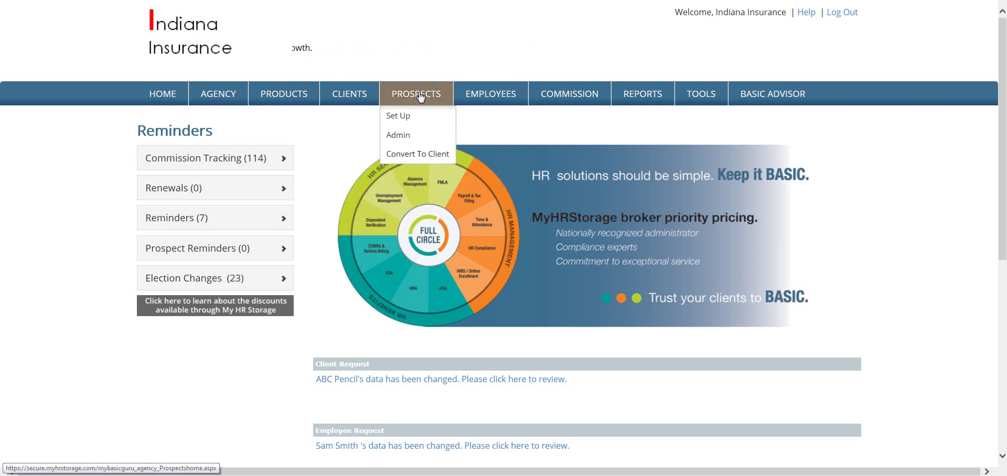
{"action": "mouse_move", "coordinate": [482, 95]}
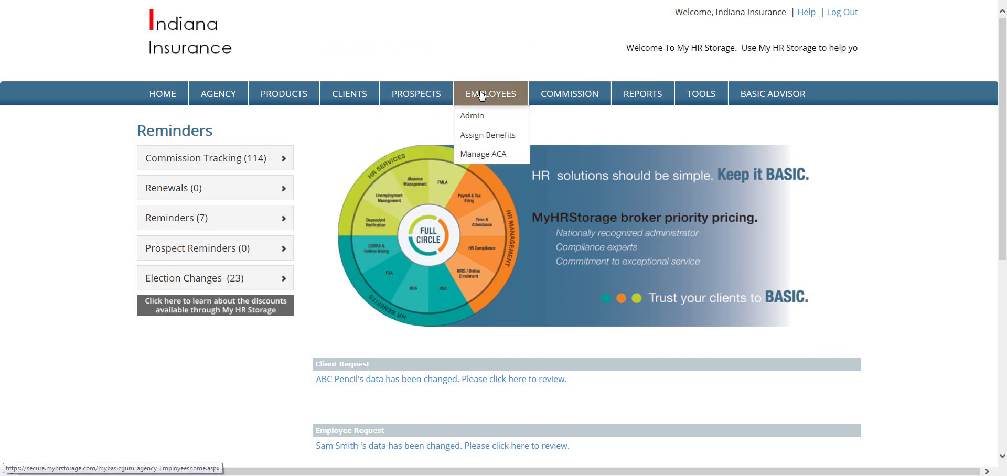
{"action": "left_click", "coordinate": [479, 115]}
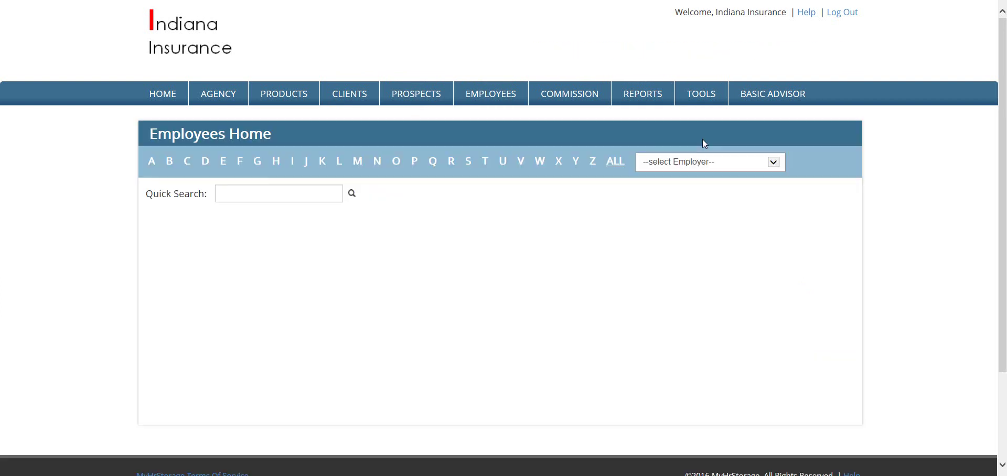
{"action": "left_click", "coordinate": [692, 166]}
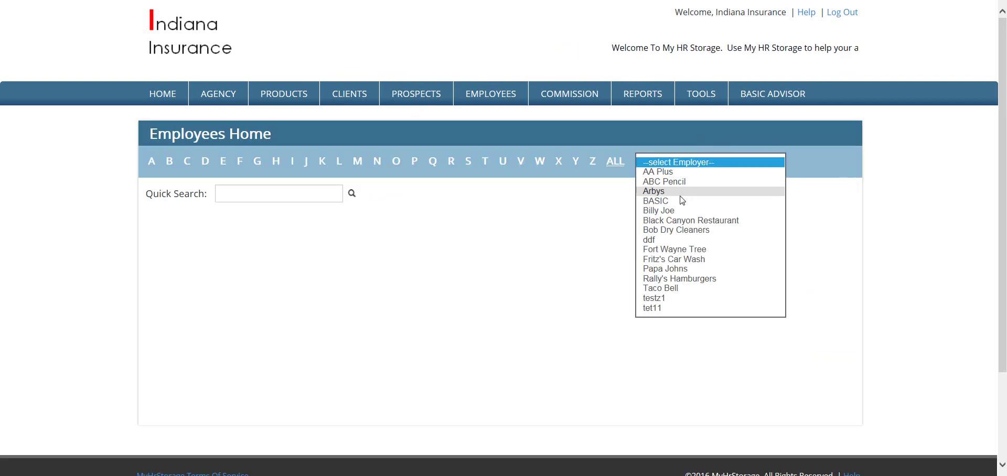
{"action": "left_click", "coordinate": [665, 182]}
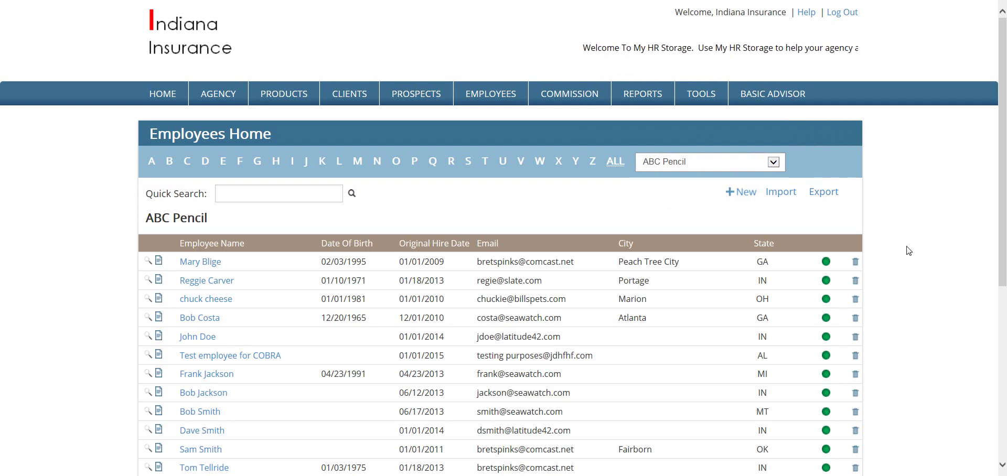
{"action": "scroll", "coordinate": [910, 250], "scroll_direction": "down", "scroll_amount": 1}
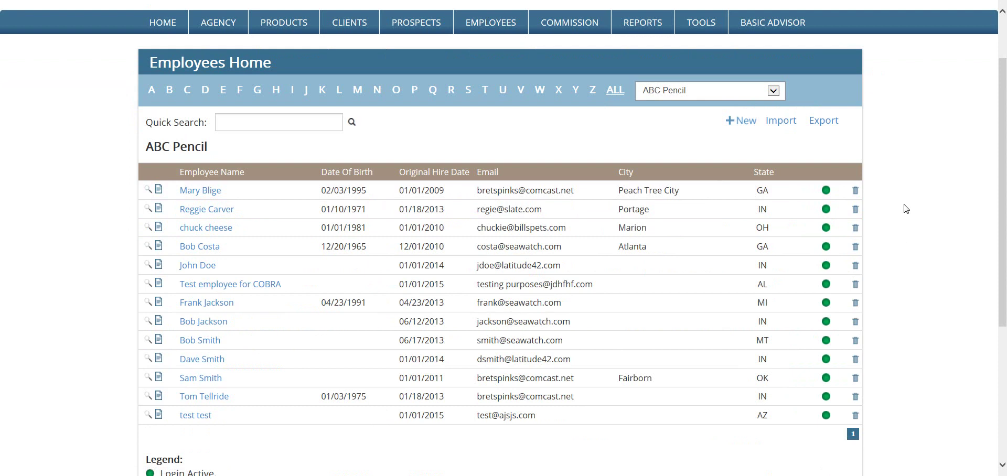
{"action": "scroll", "coordinate": [906, 209], "scroll_direction": "up", "scroll_amount": 2}
Step: Open the Notes Center and look through its list of note categories
{"action": "mouse_move", "coordinate": [649, 94]}
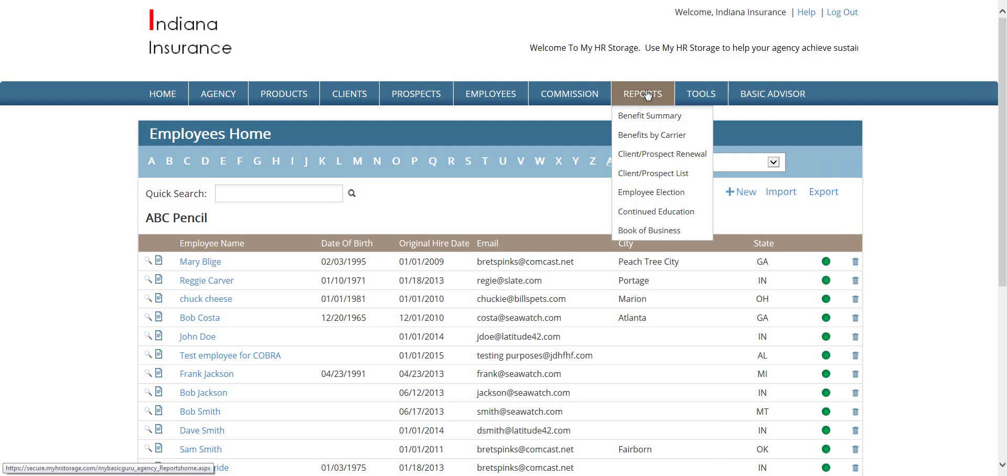
{"action": "mouse_move", "coordinate": [705, 97]}
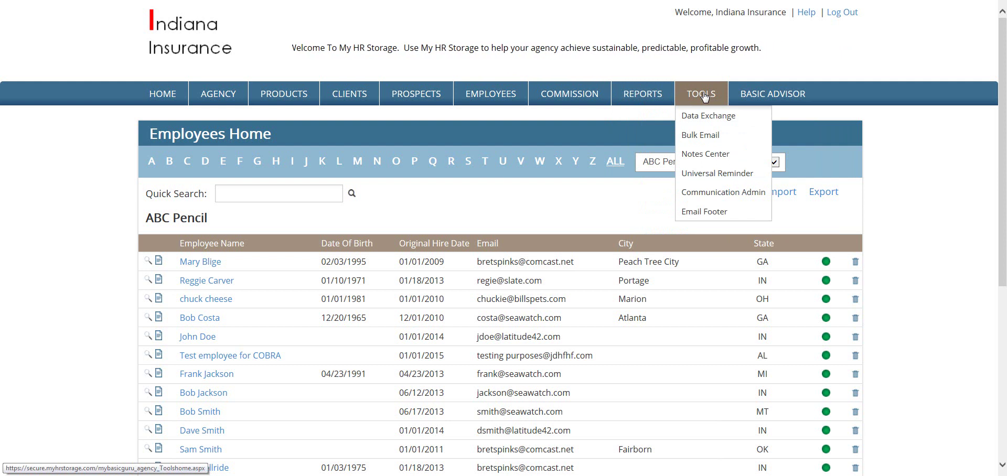
{"action": "left_click", "coordinate": [714, 159]}
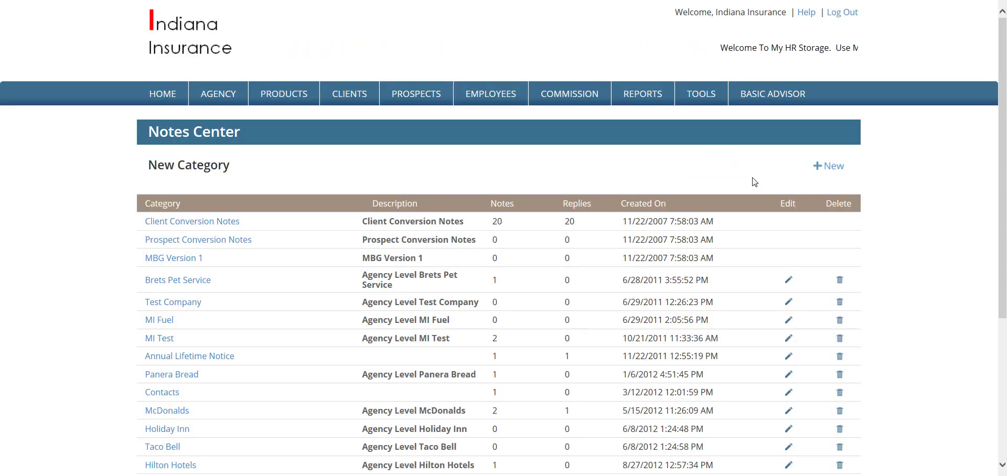
{"action": "scroll", "coordinate": [332, 166], "scroll_direction": "down", "scroll_amount": 2}
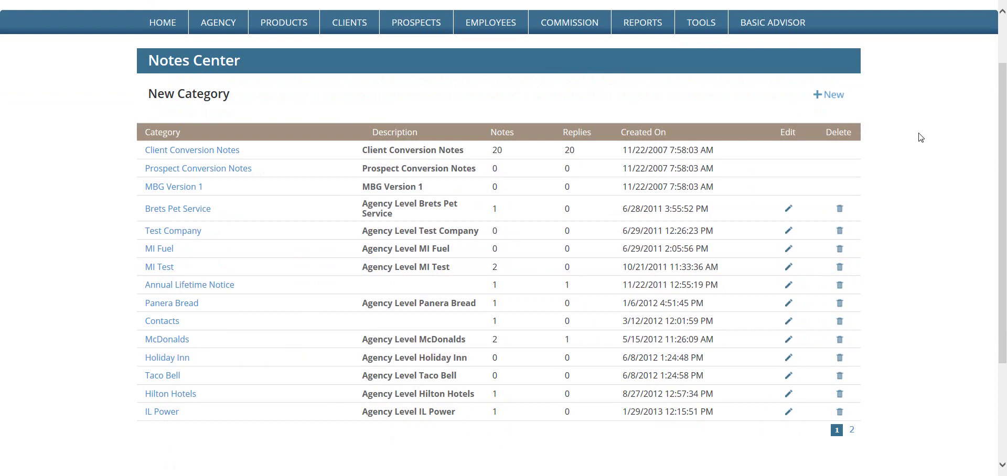
{"action": "scroll", "coordinate": [920, 137], "scroll_direction": "up", "scroll_amount": 2}
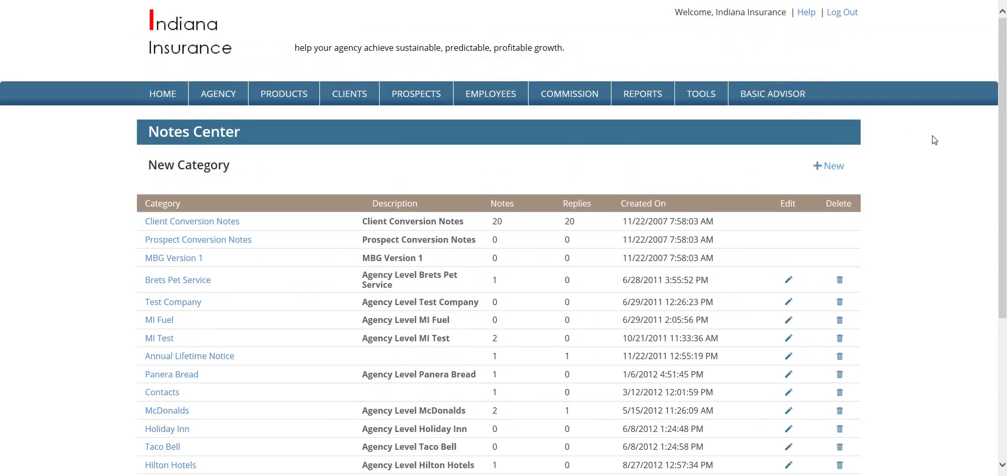
Step: Log out of the agency account and sign in with the saved employer login for ABC Pencil
{"action": "left_click", "coordinate": [768, 94]}
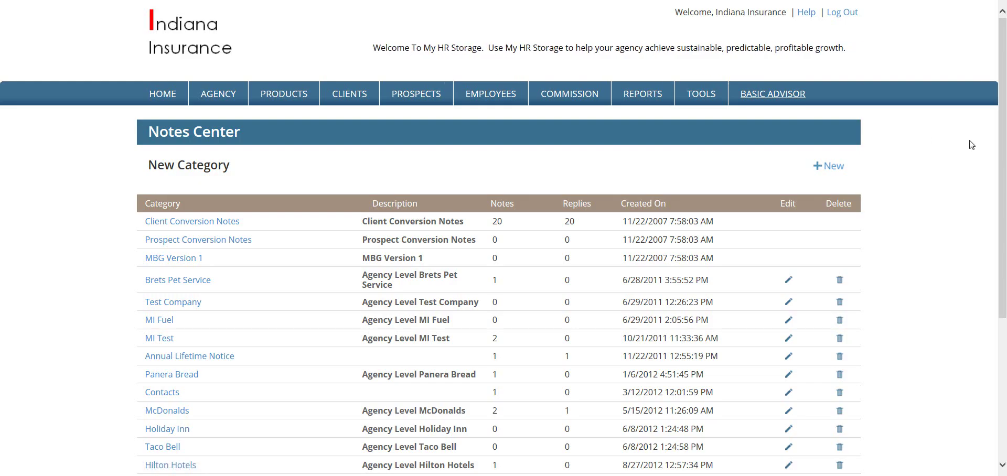
{"action": "left_click", "coordinate": [842, 14]}
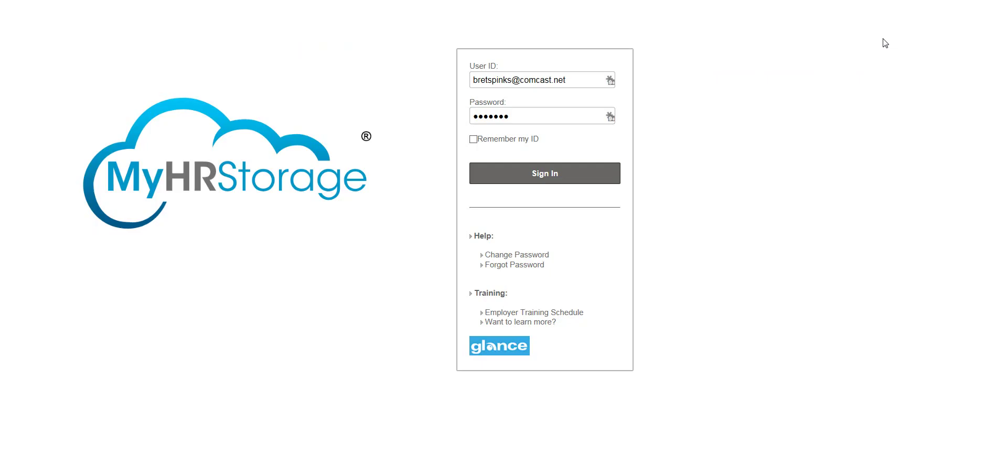
{"action": "left_click", "coordinate": [610, 80]}
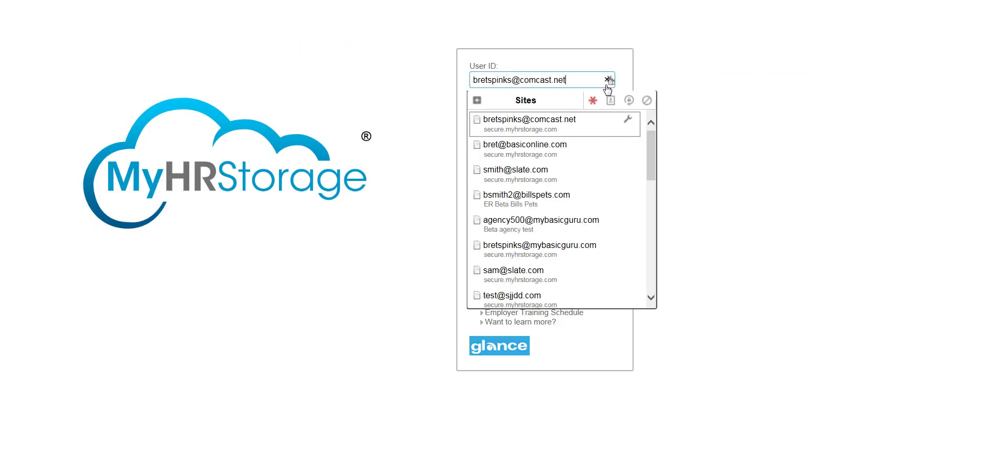
{"action": "left_click", "coordinate": [596, 167]}
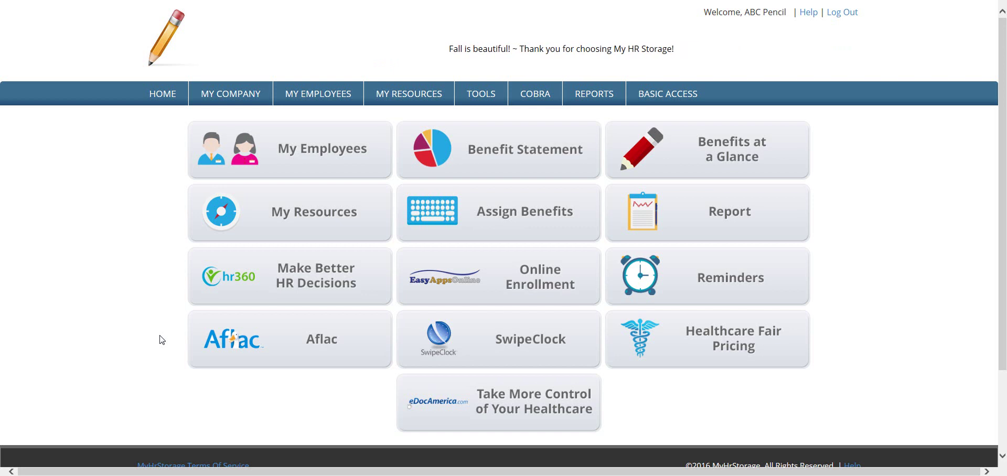
Step: Review the employer home page's shortcuts and open the My Employees list of ABC Pencil
{"action": "scroll", "coordinate": [162, 340], "scroll_direction": "down", "scroll_amount": 1}
{"action": "scroll", "coordinate": [768, 333], "scroll_direction": "down", "scroll_amount": 1}
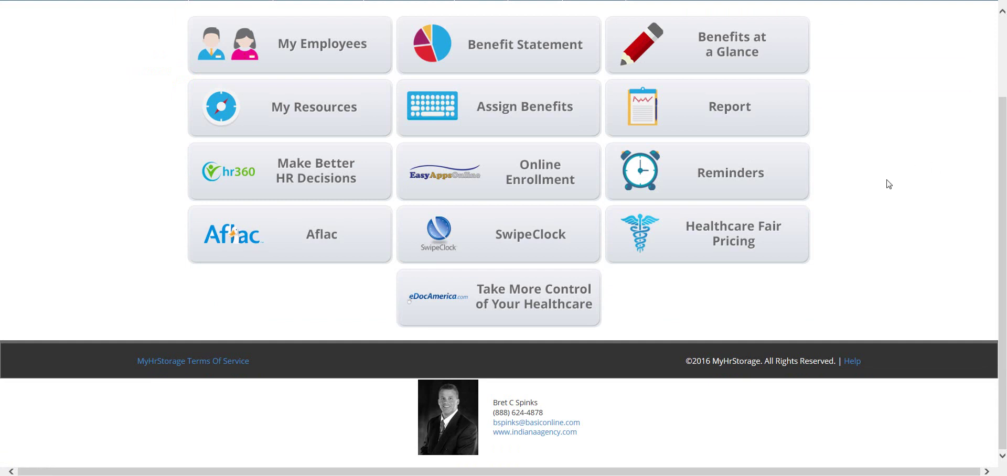
{"action": "scroll", "coordinate": [890, 184], "scroll_direction": "up", "scroll_amount": 2}
{"action": "scroll", "coordinate": [887, 183], "scroll_direction": "up", "scroll_amount": 1}
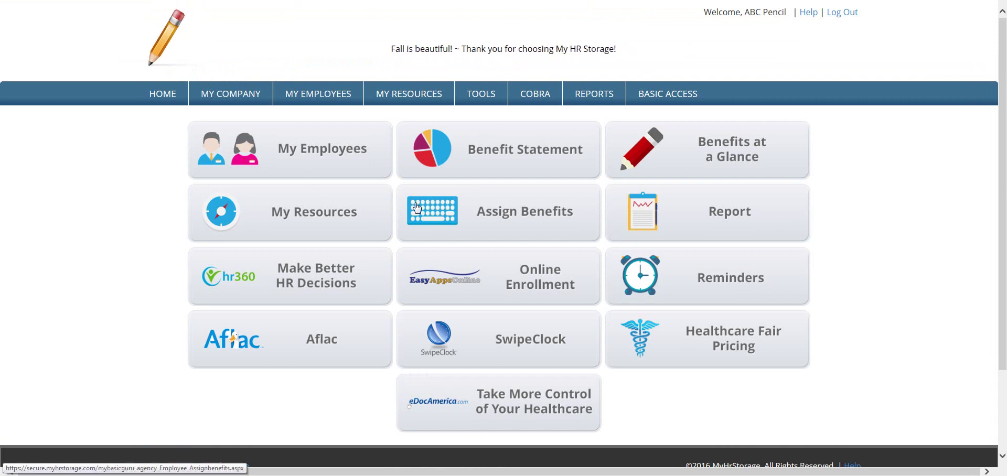
{"action": "left_click", "coordinate": [300, 152]}
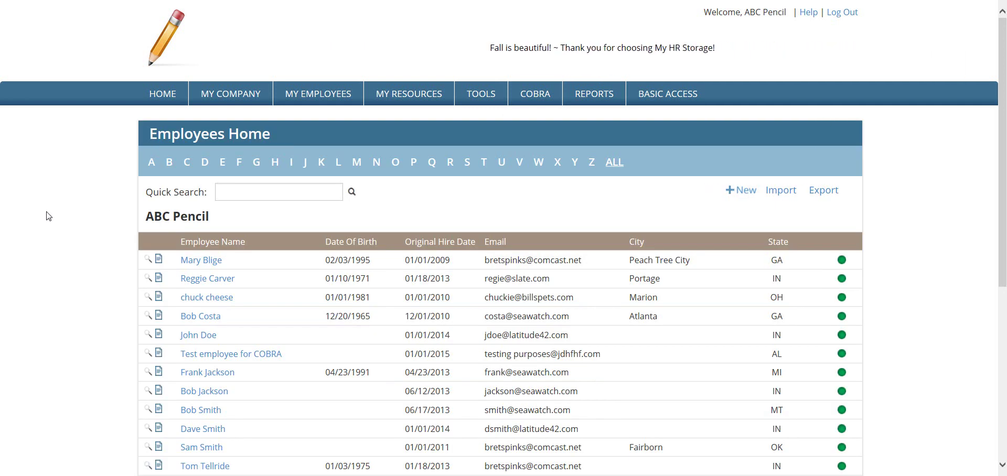
{"action": "scroll", "coordinate": [49, 216], "scroll_direction": "down", "scroll_amount": 2}
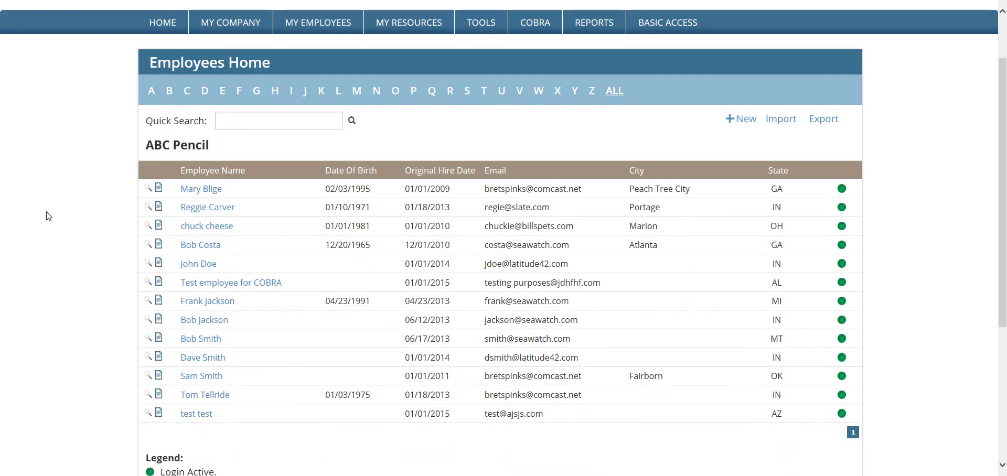
Step: Open the first listed employee's record and examine the general, employment and dependent information
{"action": "left_click", "coordinate": [201, 190]}
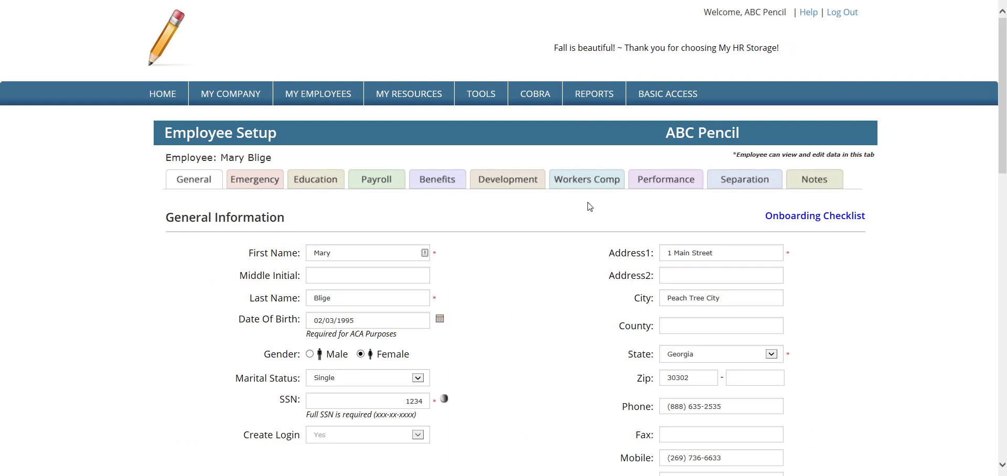
{"action": "scroll", "coordinate": [575, 281], "scroll_direction": "down", "scroll_amount": 3}
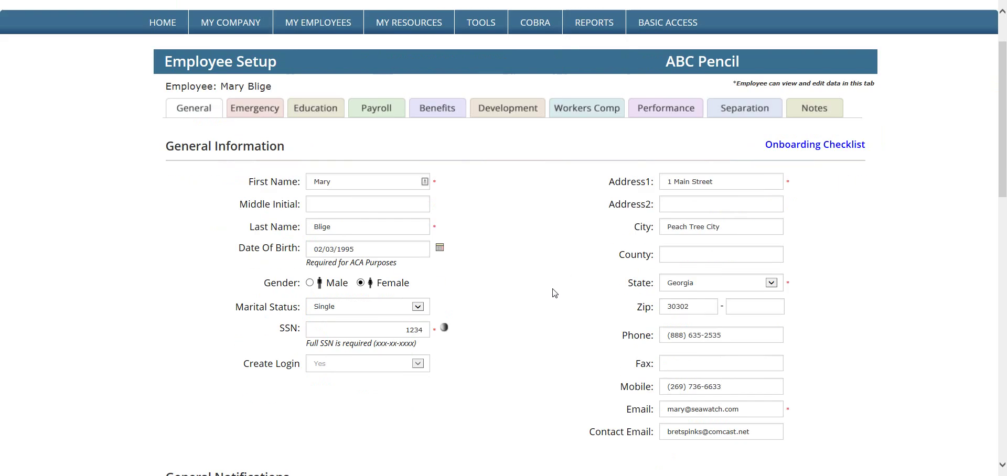
{"action": "scroll", "coordinate": [548, 294], "scroll_direction": "down", "scroll_amount": 1}
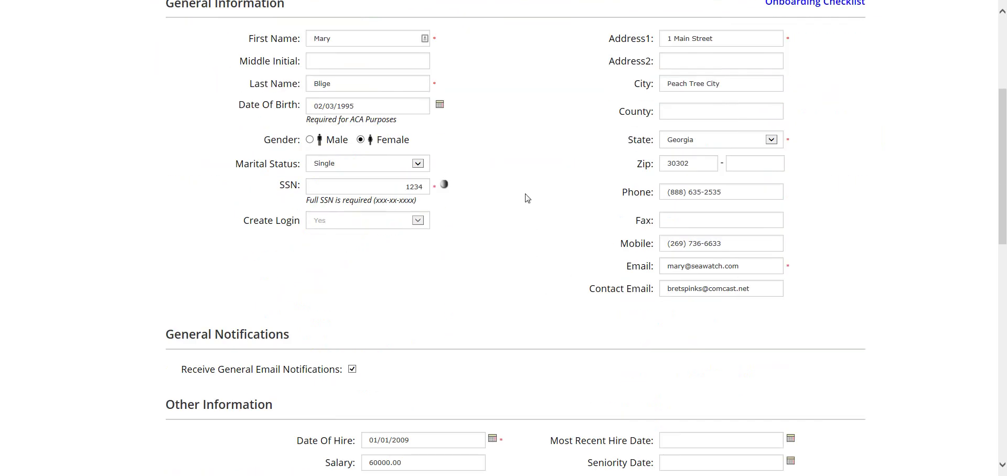
{"action": "scroll", "coordinate": [527, 198], "scroll_direction": "down", "scroll_amount": 2}
{"action": "scroll", "coordinate": [527, 197], "scroll_direction": "down", "scroll_amount": 3}
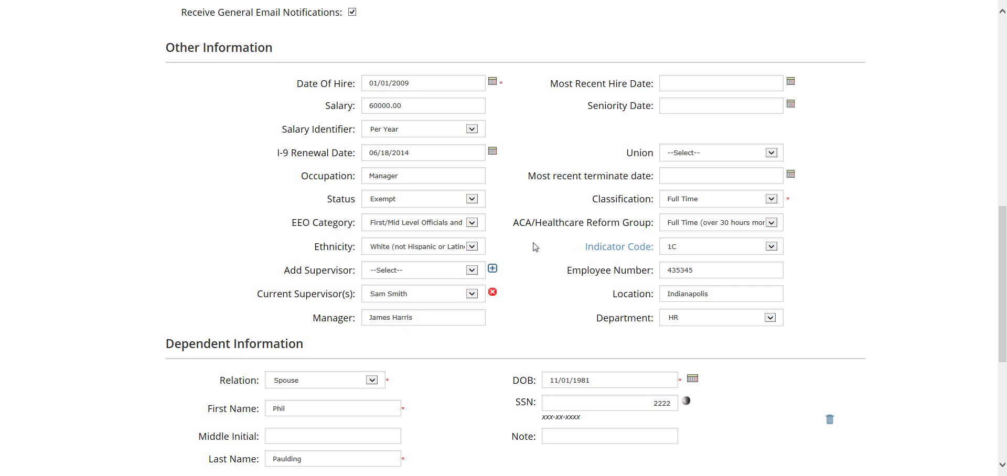
{"action": "scroll", "coordinate": [533, 247], "scroll_direction": "down", "scroll_amount": 4}
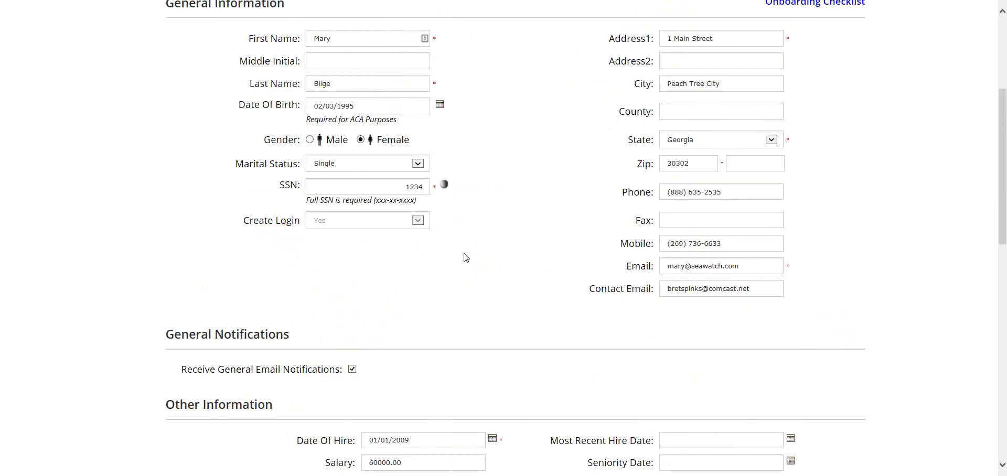
Step: Open the employee's Onboarding Checklist, review its items and close it
{"action": "scroll", "coordinate": [463, 254], "scroll_direction": "up", "scroll_amount": 4}
{"action": "left_click", "coordinate": [813, 216]}
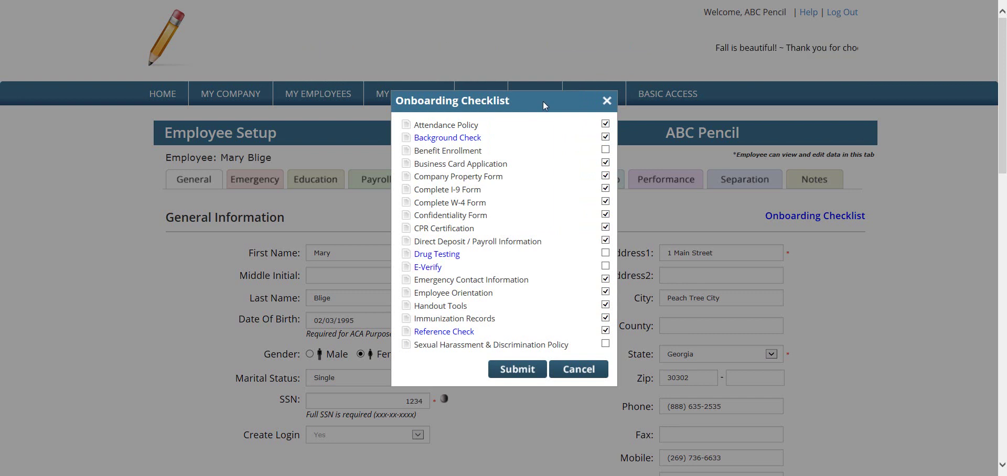
{"action": "left_click", "coordinate": [607, 101]}
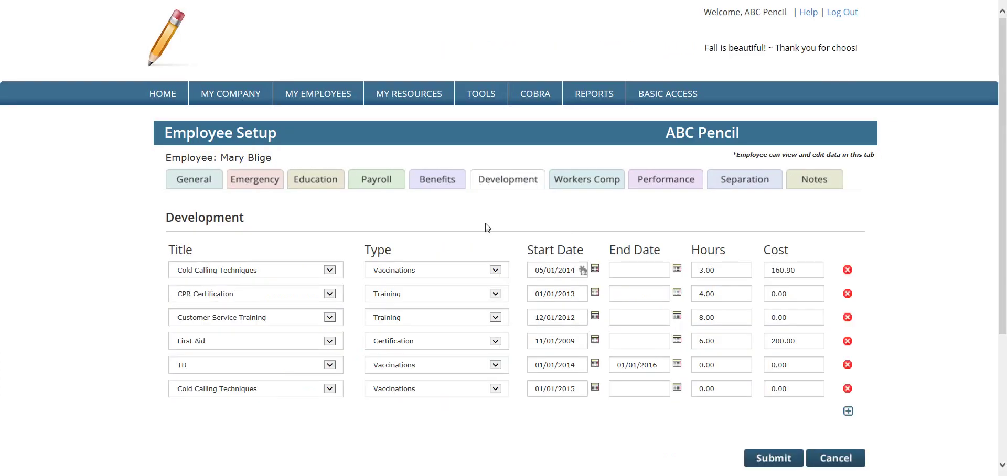
Step: Examine the type options of the employee's Development entries and the injury details in the Workers Comp record
{"action": "scroll", "coordinate": [483, 227], "scroll_direction": "down", "scroll_amount": 2}
{"action": "left_click", "coordinate": [466, 199]}
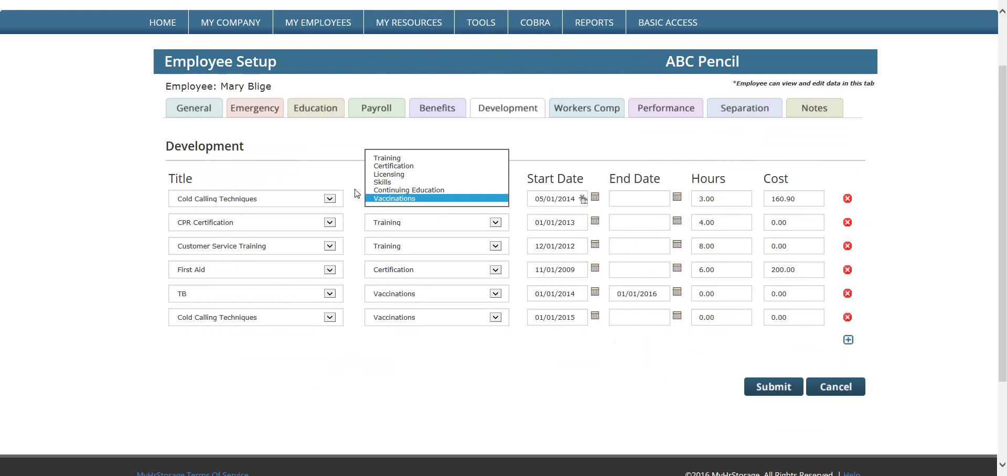
{"action": "left_click", "coordinate": [577, 113]}
{"action": "scroll", "coordinate": [937, 264], "scroll_direction": "down", "scroll_amount": 4}
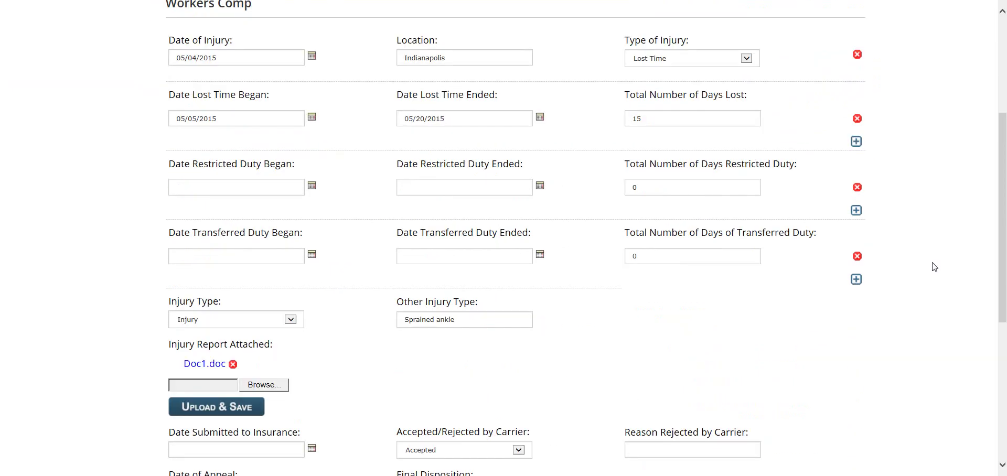
{"action": "scroll", "coordinate": [935, 267], "scroll_direction": "down", "scroll_amount": 3}
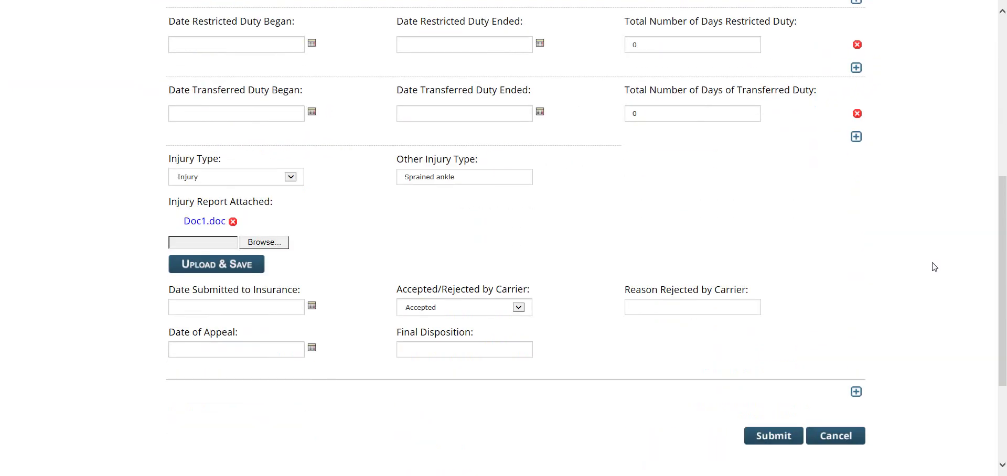
{"action": "scroll", "coordinate": [933, 266], "scroll_direction": "up", "scroll_amount": 6}
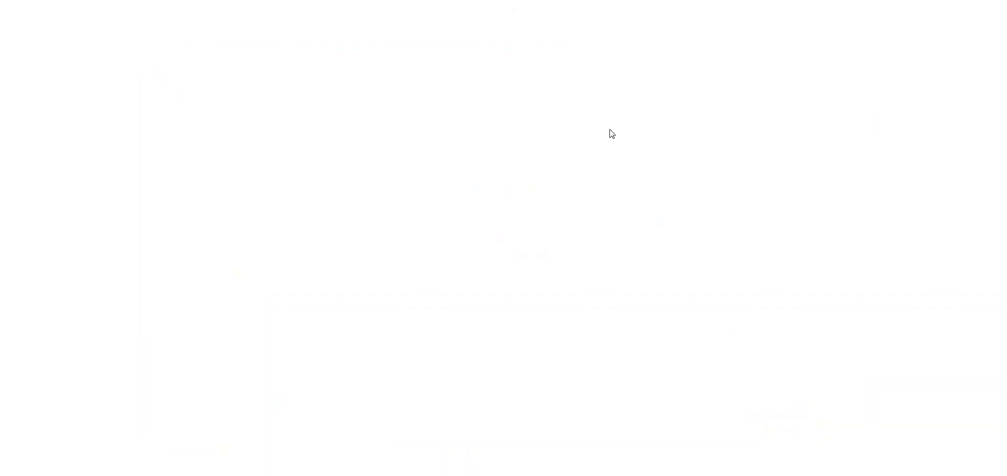
Step: Examine the employee's performance evaluation and performance action, including comments and attached documents
{"action": "scroll", "coordinate": [583, 322], "scroll_direction": "down", "scroll_amount": 3}
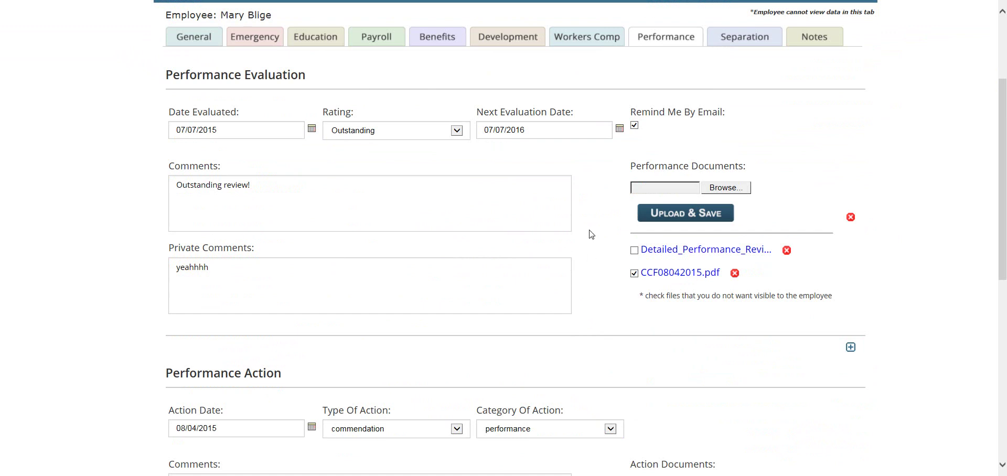
{"action": "scroll", "coordinate": [593, 231], "scroll_direction": "down", "scroll_amount": 3}
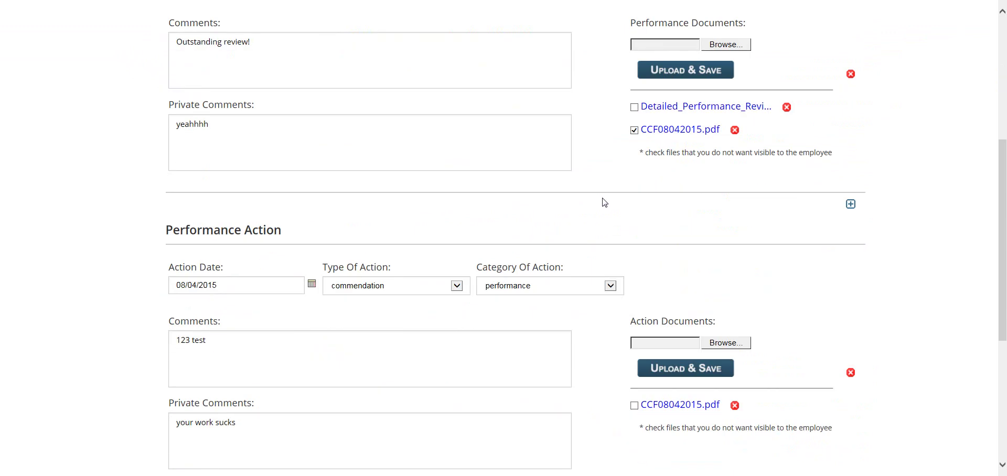
{"action": "scroll", "coordinate": [603, 196], "scroll_direction": "up", "scroll_amount": 6}
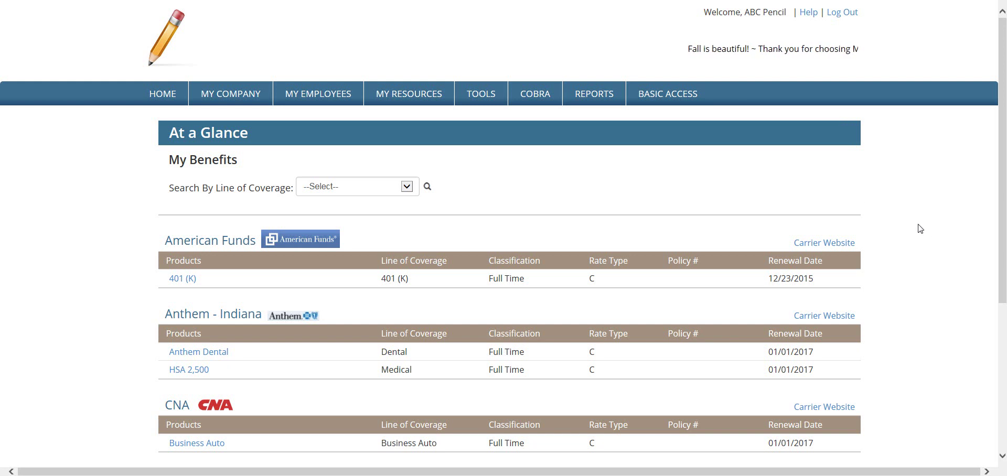
Step: Review the carriers and products in ABC Pencil's At a Glance benefits list
{"action": "scroll", "coordinate": [926, 229], "scroll_direction": "down", "scroll_amount": 1}
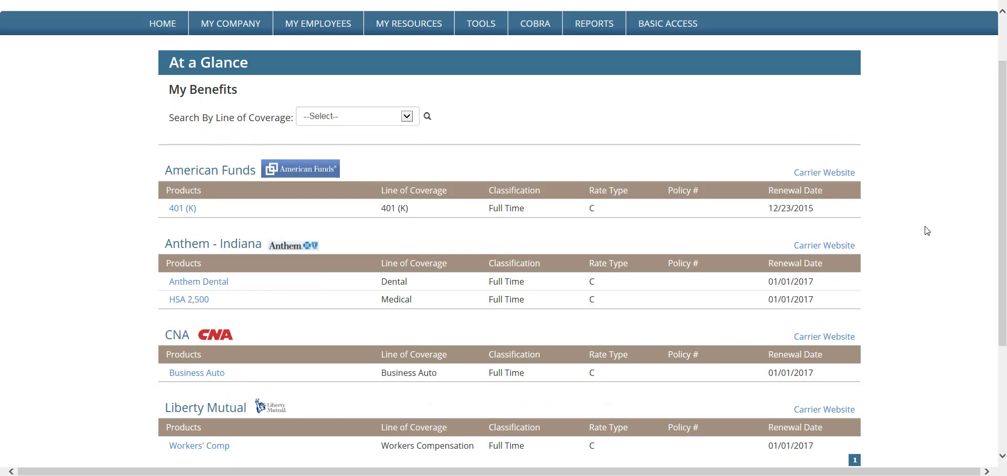
{"action": "scroll", "coordinate": [927, 231], "scroll_direction": "down", "scroll_amount": 1}
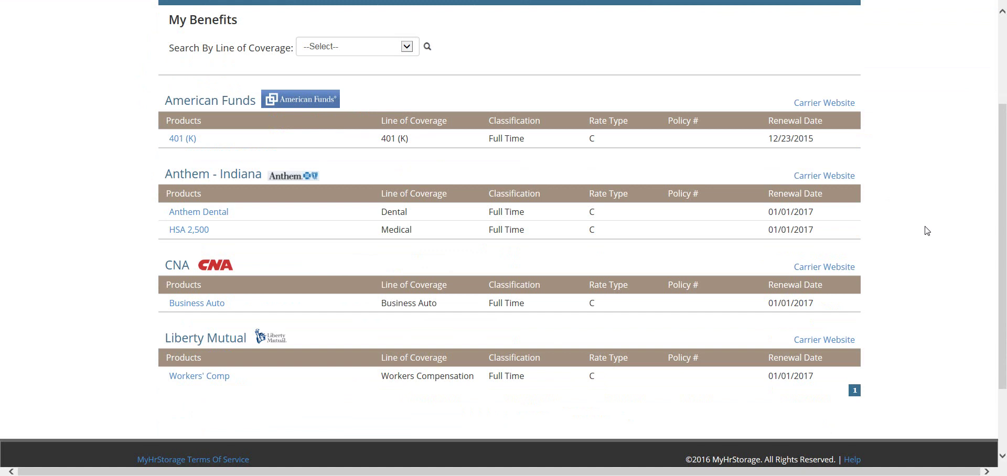
{"action": "scroll", "coordinate": [926, 229], "scroll_direction": "up", "scroll_amount": 3}
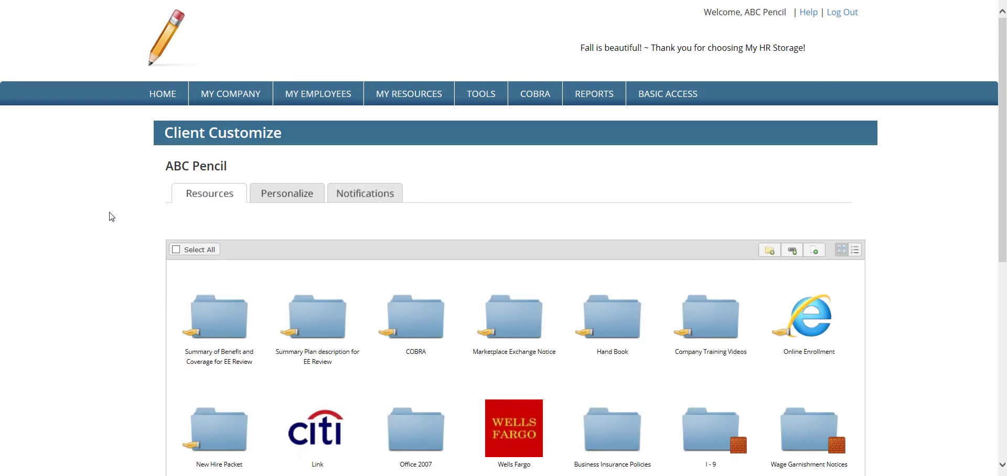
Step: Look through the shared, restricted and linked items in ABC Pencil's resource library
{"action": "scroll", "coordinate": [112, 216], "scroll_direction": "down", "scroll_amount": 1}
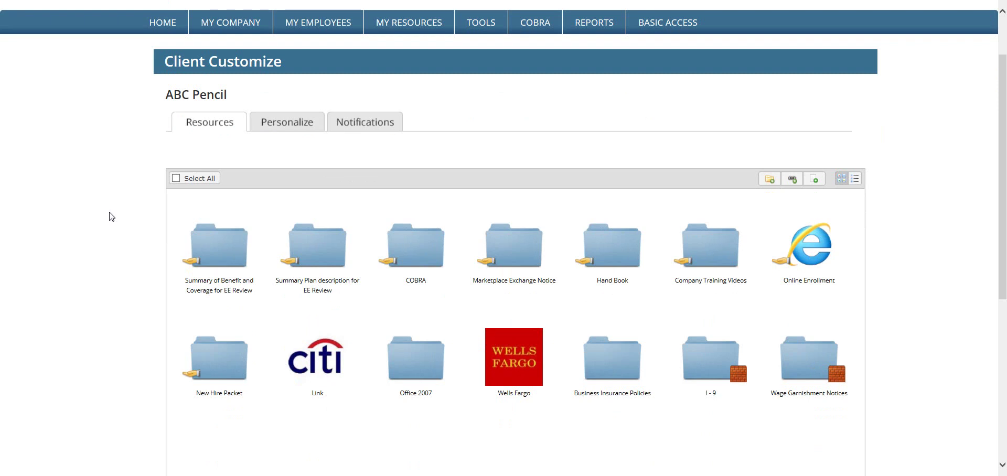
{"action": "scroll", "coordinate": [111, 216], "scroll_direction": "down", "scroll_amount": 1}
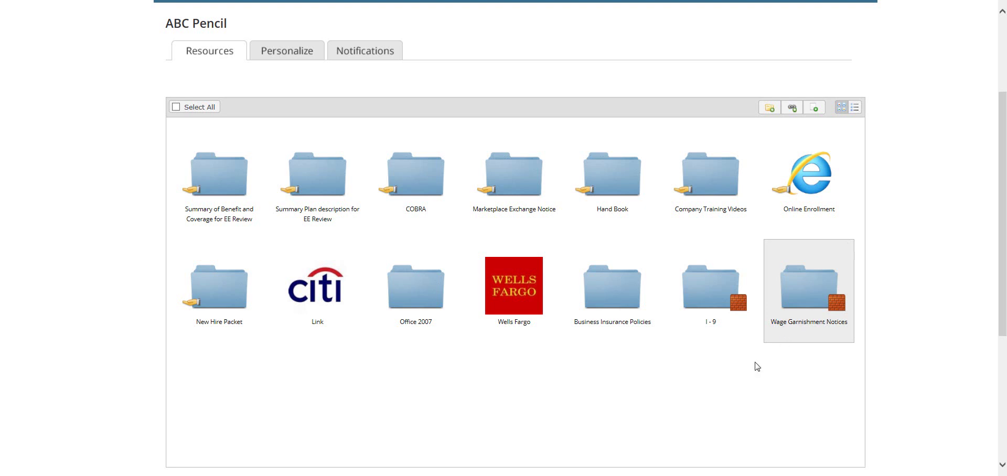
{"action": "scroll", "coordinate": [89, 291], "scroll_direction": "up", "scroll_amount": 2}
{"action": "scroll", "coordinate": [89, 291], "scroll_direction": "up", "scroll_amount": 1}
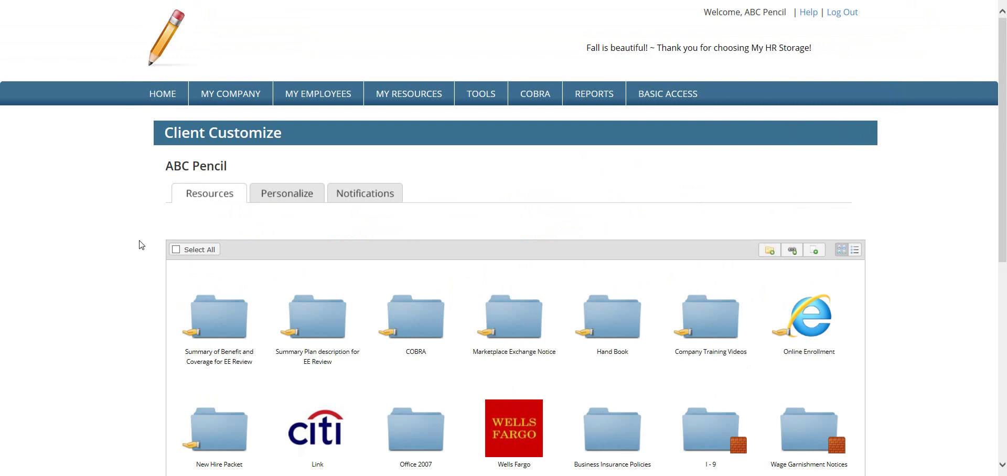
{"action": "scroll", "coordinate": [140, 246], "scroll_direction": "down", "scroll_amount": 2}
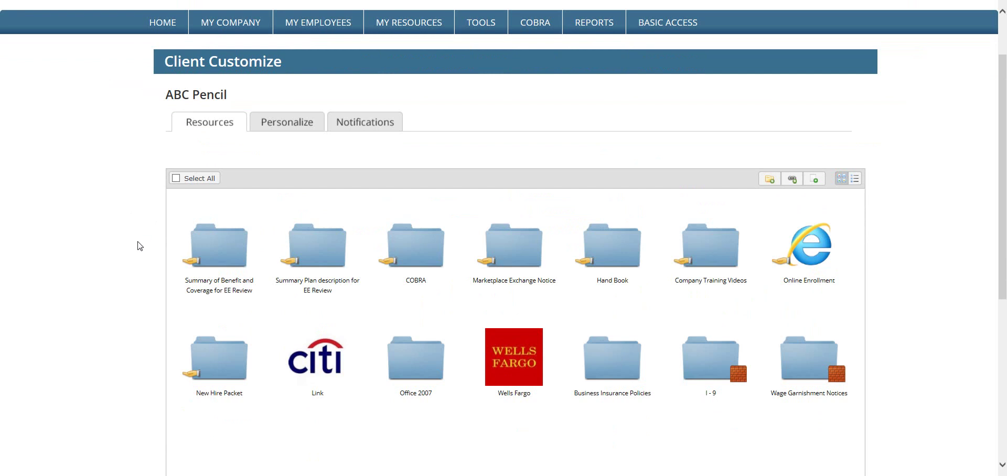
{"action": "scroll", "coordinate": [136, 241], "scroll_direction": "up", "scroll_amount": 2}
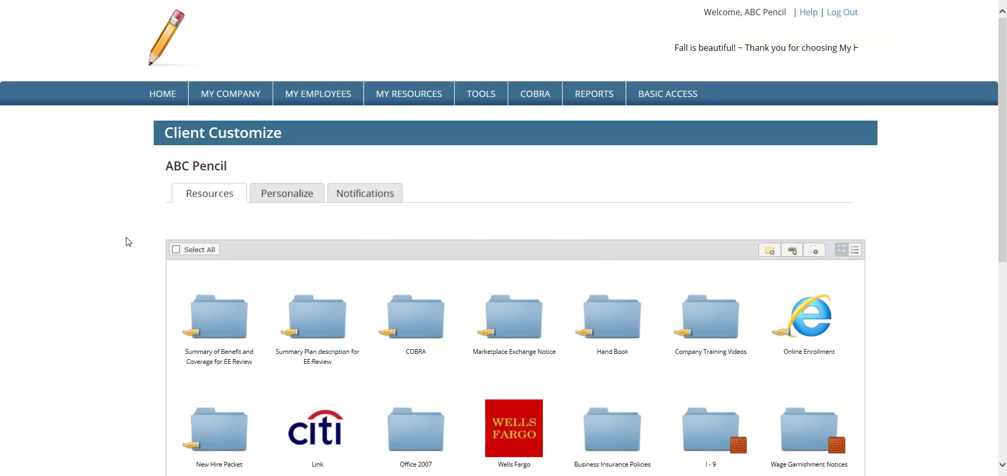
Step: Open HR360 from the employer home page and look through its topic lists from Safety & Wellness to Employee Benefits
{"action": "left_click", "coordinate": [162, 94]}
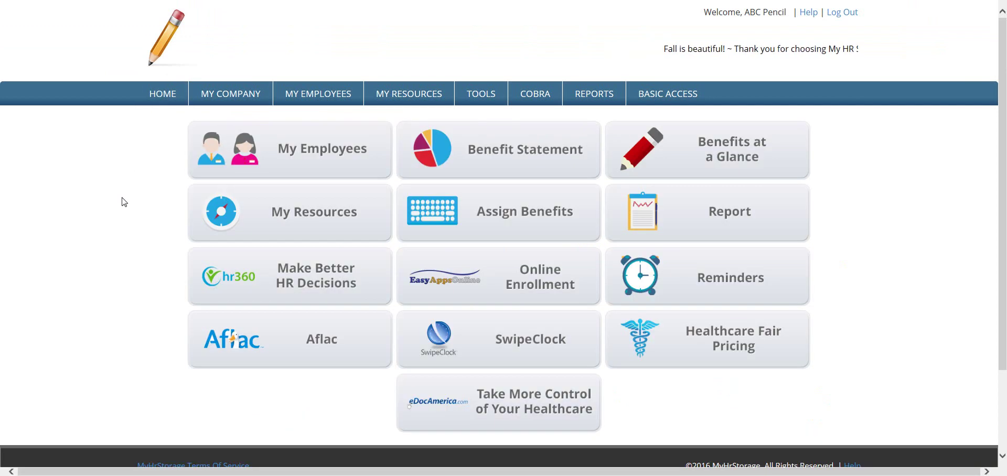
{"action": "left_click", "coordinate": [268, 280]}
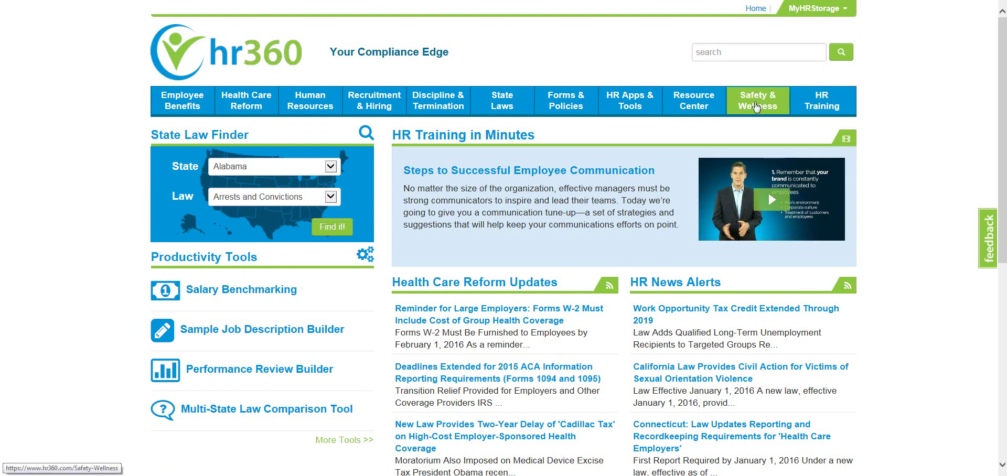
{"action": "mouse_move", "coordinate": [756, 108]}
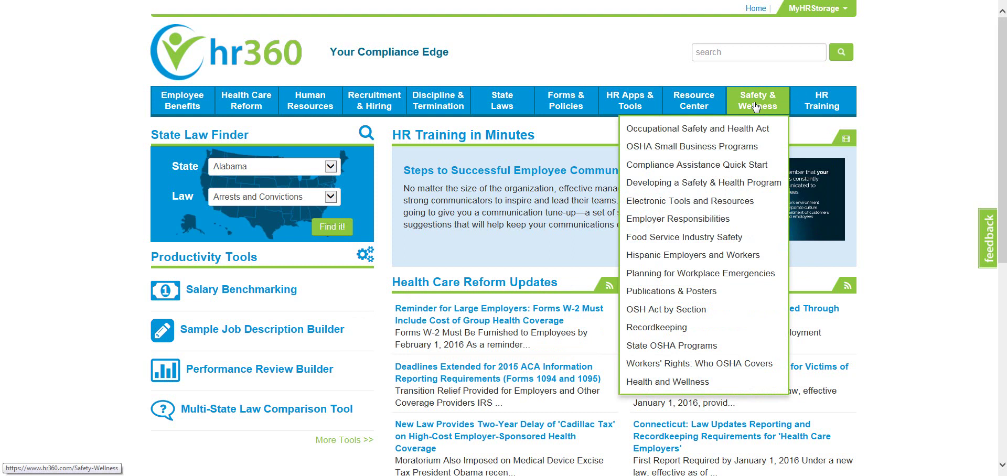
{"action": "mouse_move", "coordinate": [627, 100]}
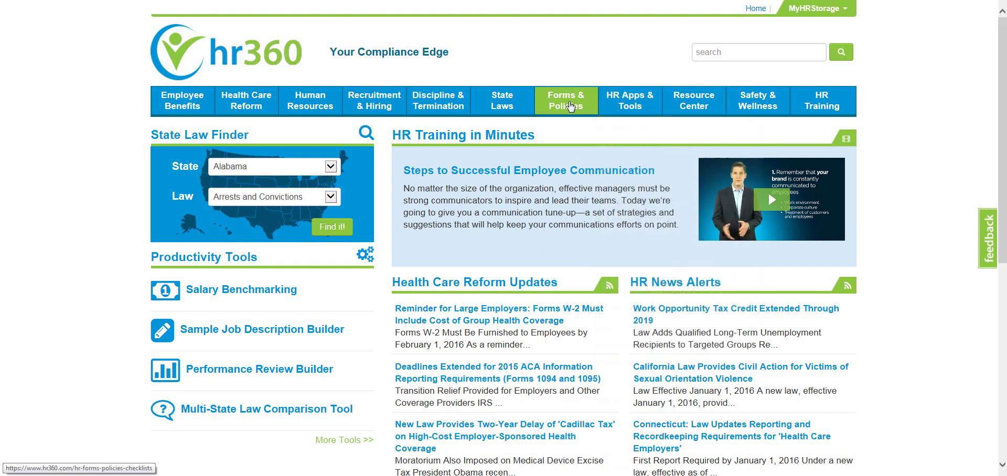
{"action": "mouse_move", "coordinate": [570, 107]}
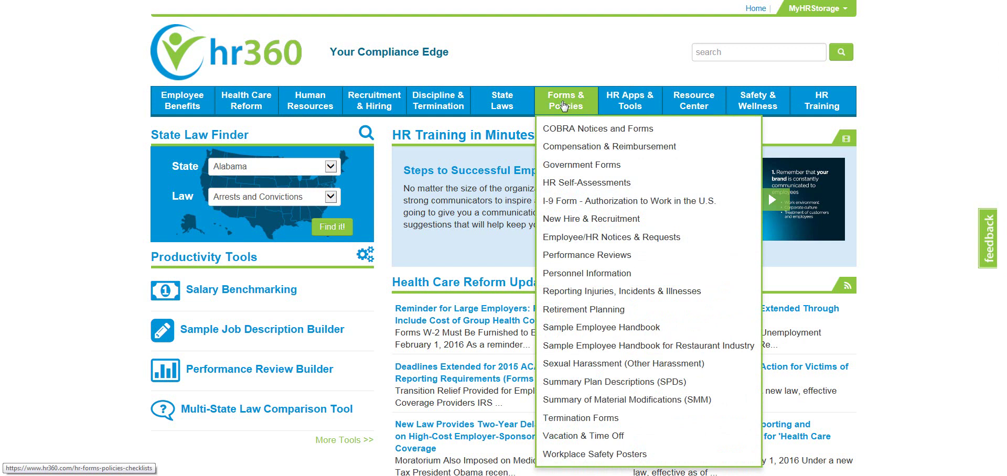
{"action": "mouse_move", "coordinate": [509, 107]}
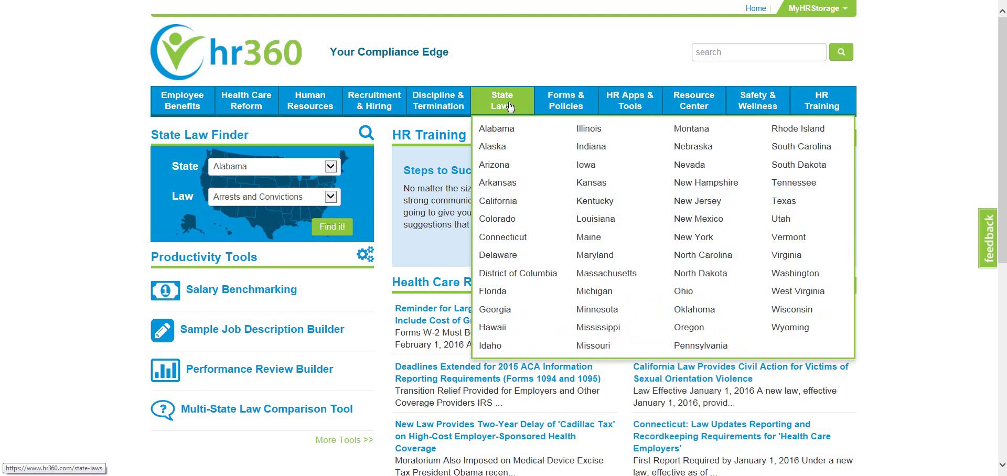
{"action": "mouse_move", "coordinate": [442, 108]}
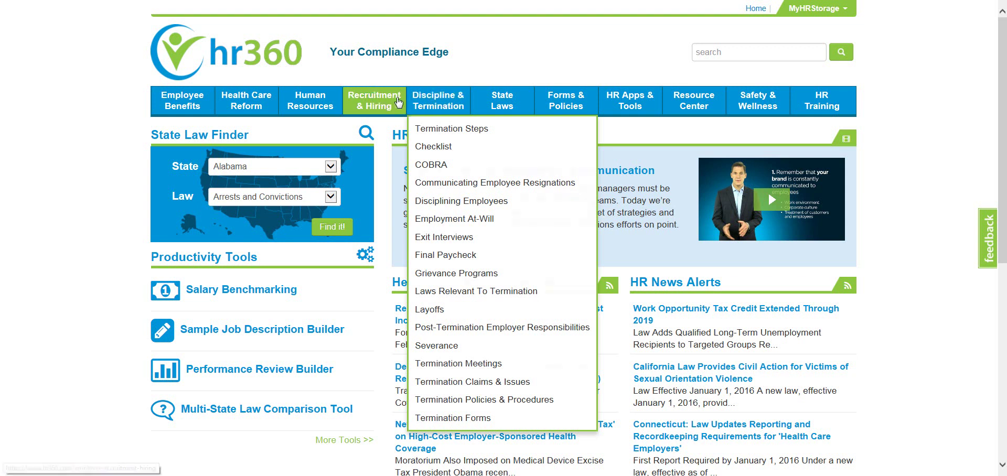
{"action": "mouse_move", "coordinate": [376, 102]}
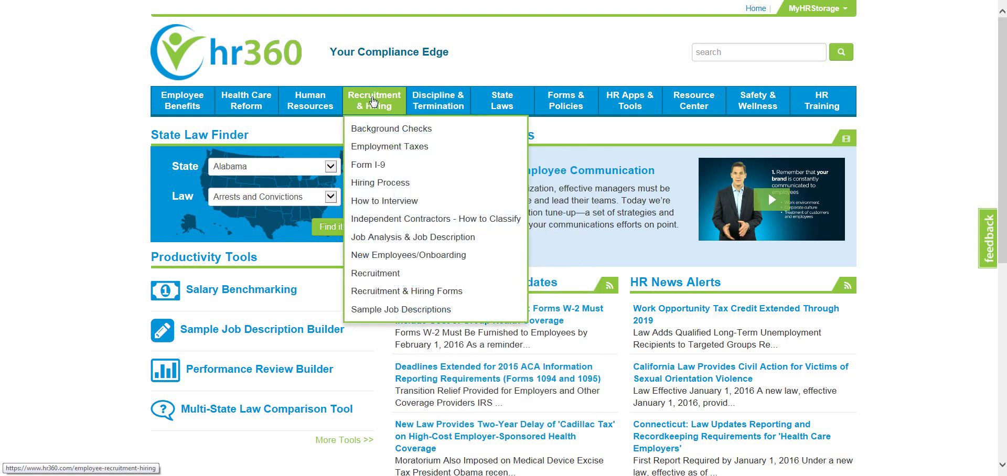
{"action": "mouse_move", "coordinate": [323, 105]}
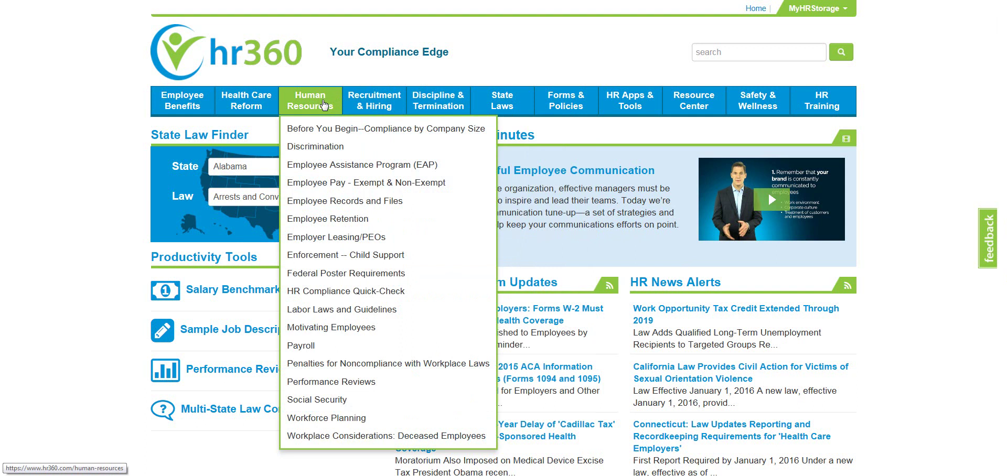
{"action": "mouse_move", "coordinate": [244, 108]}
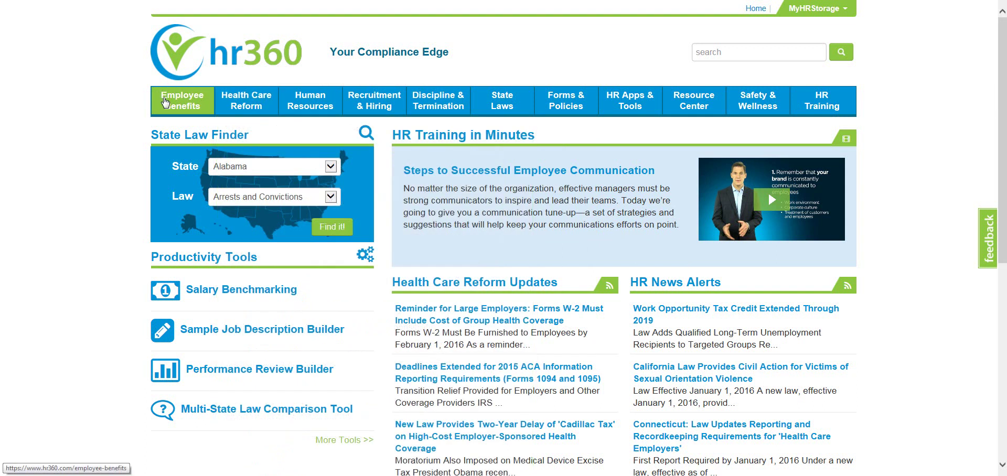
{"action": "mouse_move", "coordinate": [168, 103]}
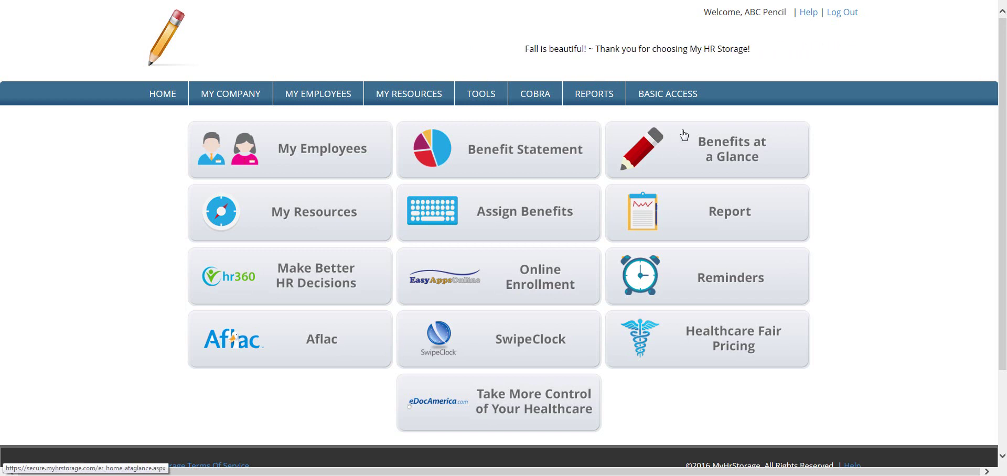
Step: Look over the BASIC Access shortcuts and open the employer's Notes Center
{"action": "left_click", "coordinate": [673, 98]}
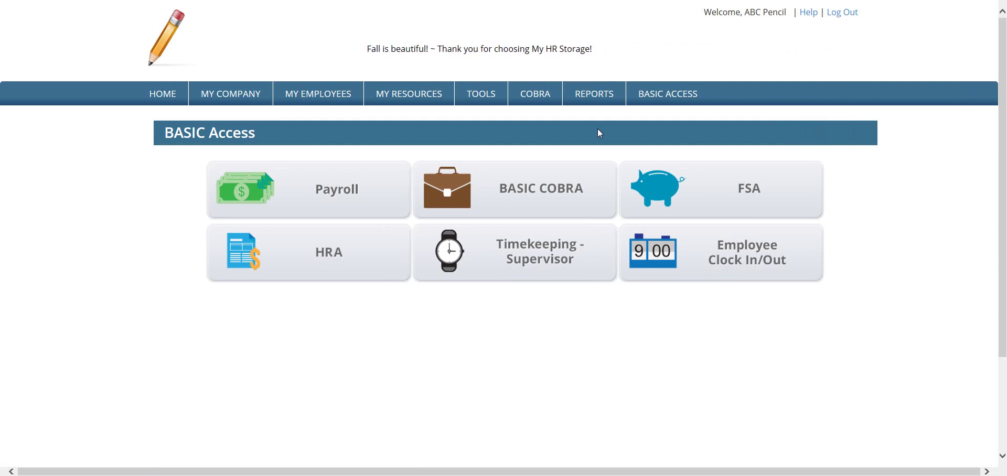
{"action": "mouse_move", "coordinate": [484, 97]}
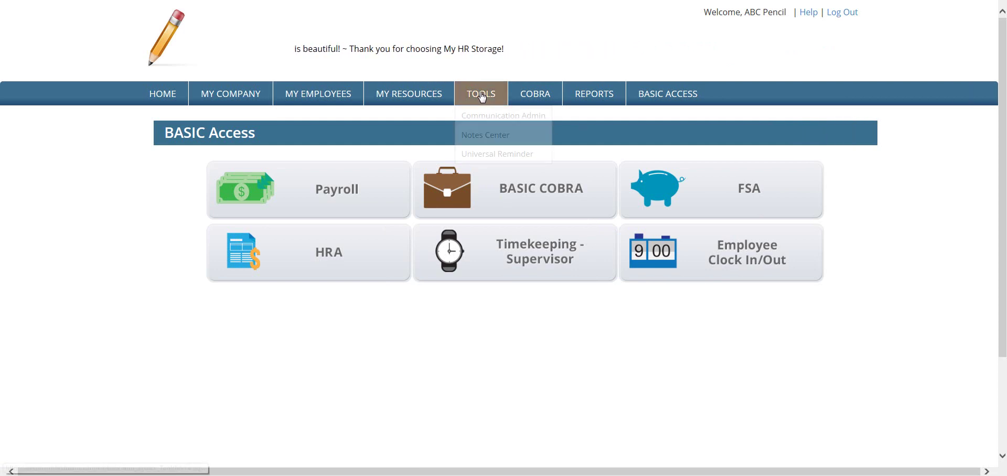
{"action": "left_click", "coordinate": [488, 136]}
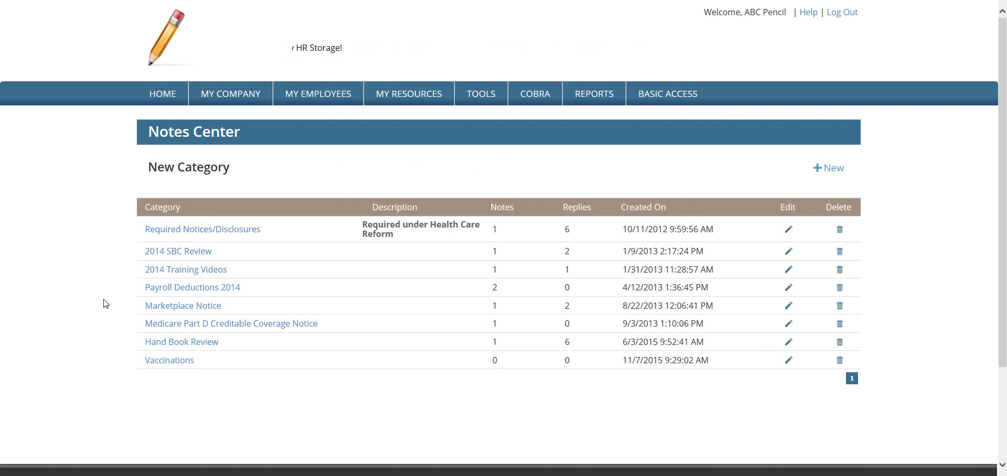
Step: Open the Hand Book Review note category and examine its employee acknowledgement note
{"action": "left_click", "coordinate": [183, 350]}
{"action": "scroll", "coordinate": [371, 342], "scroll_direction": "down", "scroll_amount": 3}
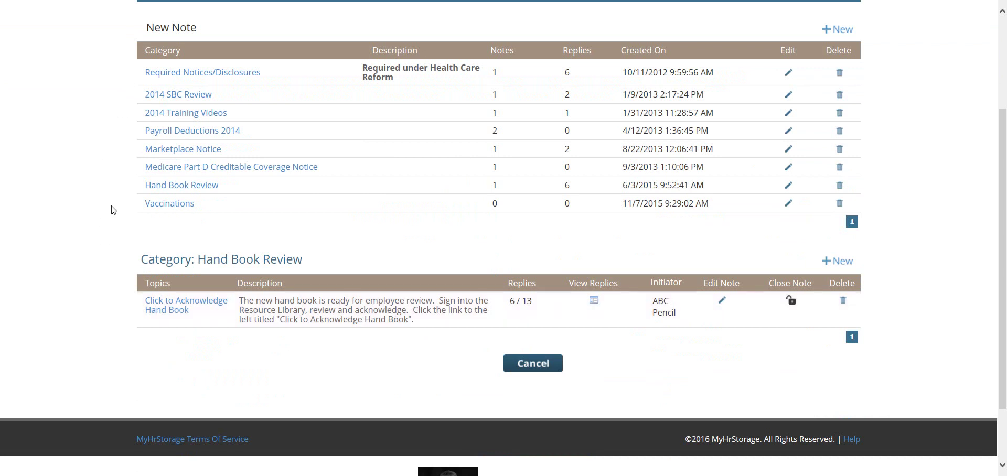
{"action": "scroll", "coordinate": [105, 212], "scroll_direction": "up", "scroll_amount": 3}
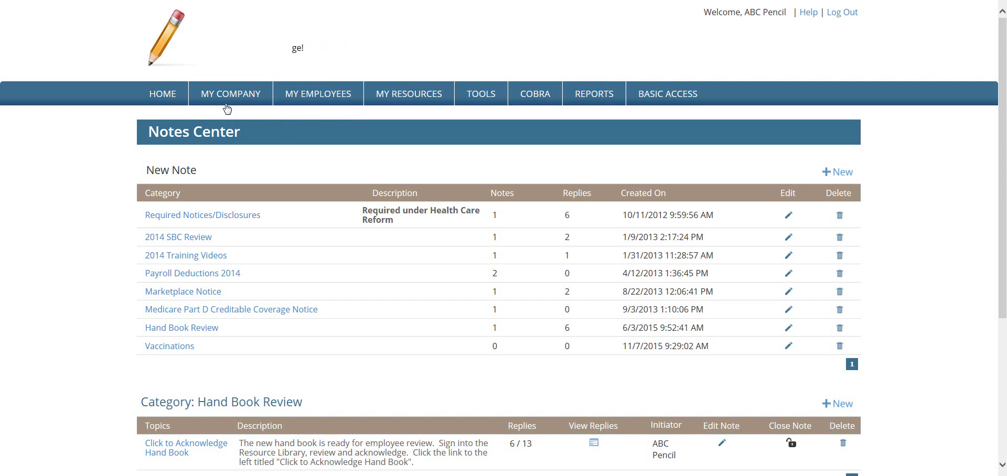
Step: Open ABC Pencil's client profile for viewing
{"action": "mouse_move", "coordinate": [231, 100]}
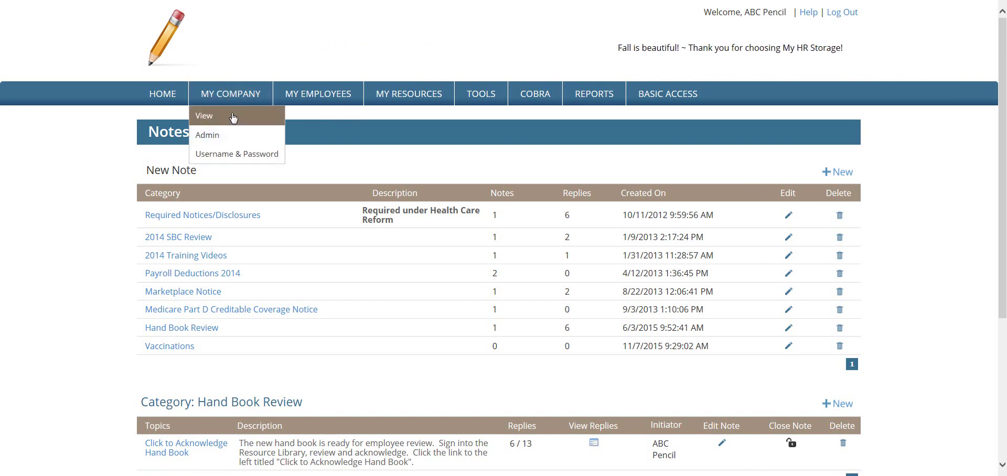
{"action": "left_click", "coordinate": [233, 119]}
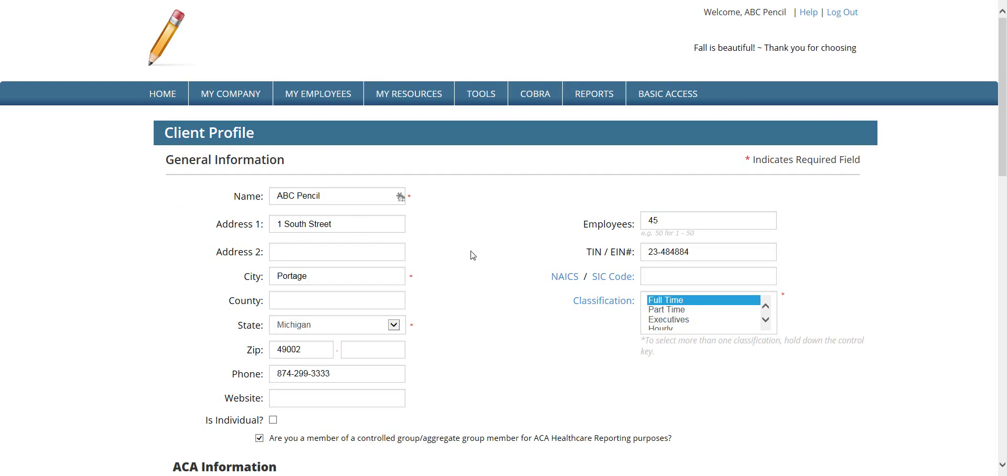
Step: Examine the ACA Information section of the client profile, including the Employee Contribution Amount options
{"action": "scroll", "coordinate": [472, 256], "scroll_direction": "down", "scroll_amount": 4}
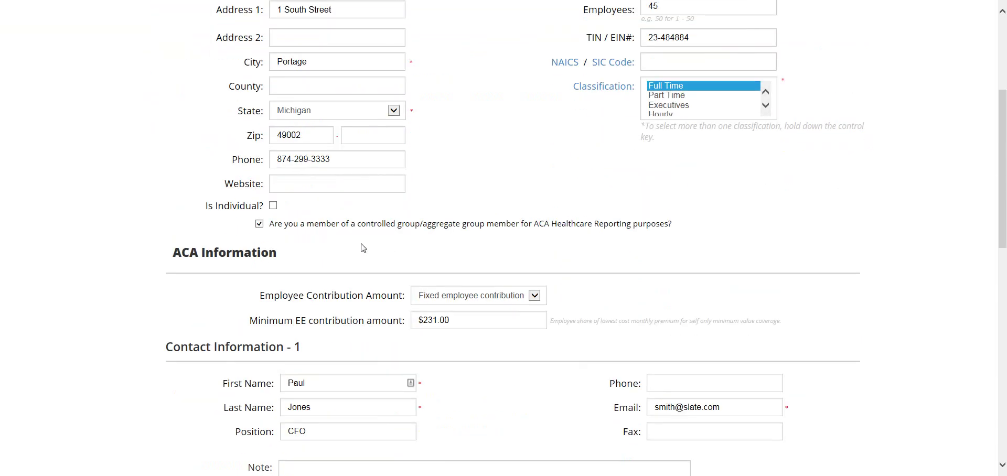
{"action": "scroll", "coordinate": [362, 247], "scroll_direction": "down", "scroll_amount": 1}
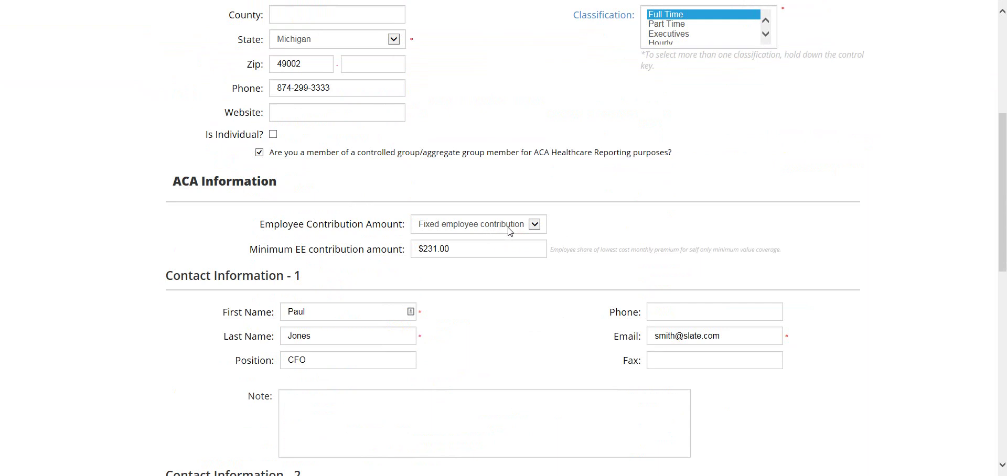
{"action": "left_click", "coordinate": [535, 225]}
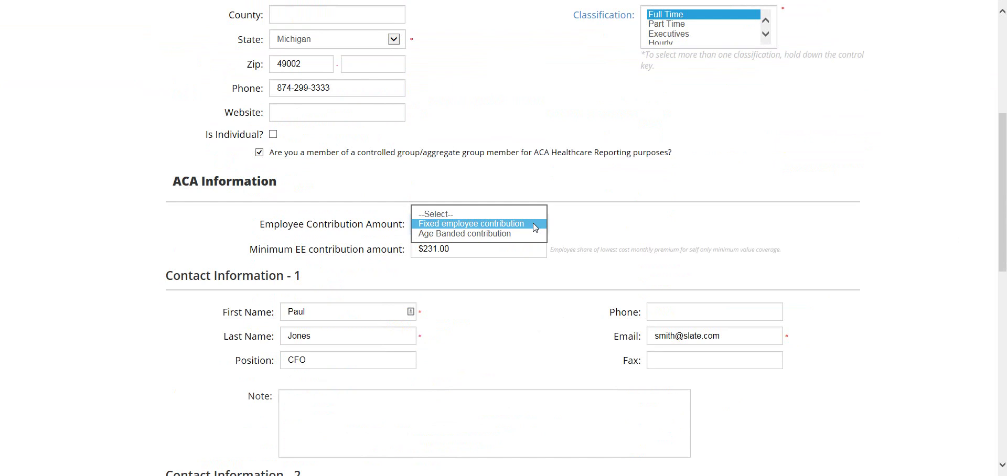
{"action": "left_click", "coordinate": [535, 227]}
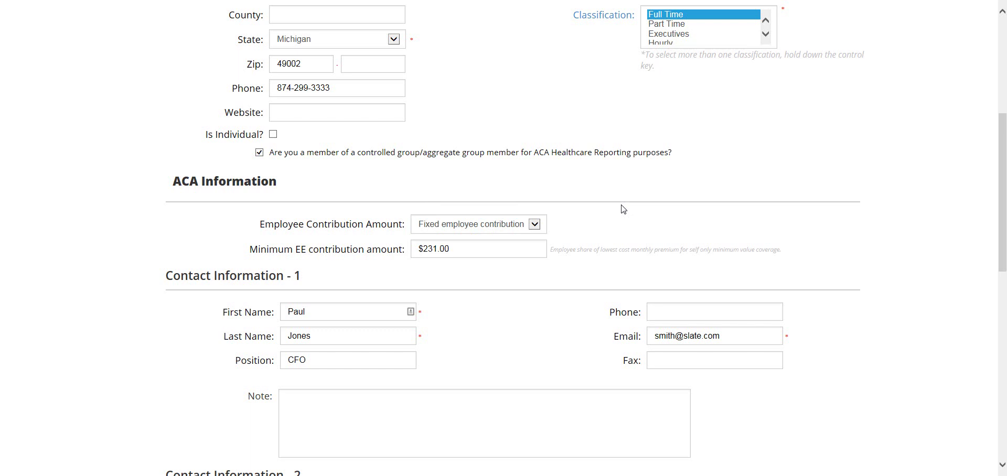
{"action": "scroll", "coordinate": [563, 208], "scroll_direction": "up", "scroll_amount": 5}
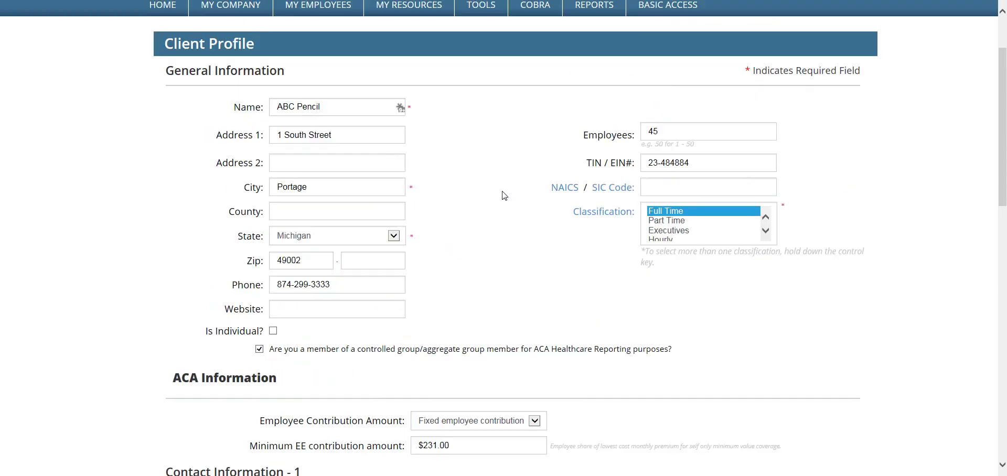
Step: Open the first employee's record from the employee admin list and review its employment, ACA and dependent information
{"action": "mouse_move", "coordinate": [318, 97]}
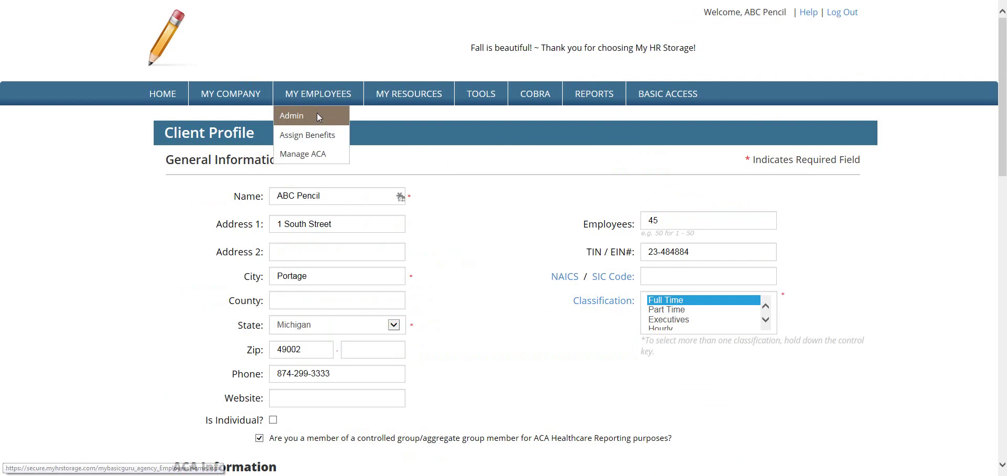
{"action": "left_click", "coordinate": [318, 116]}
{"action": "left_click", "coordinate": [210, 261]}
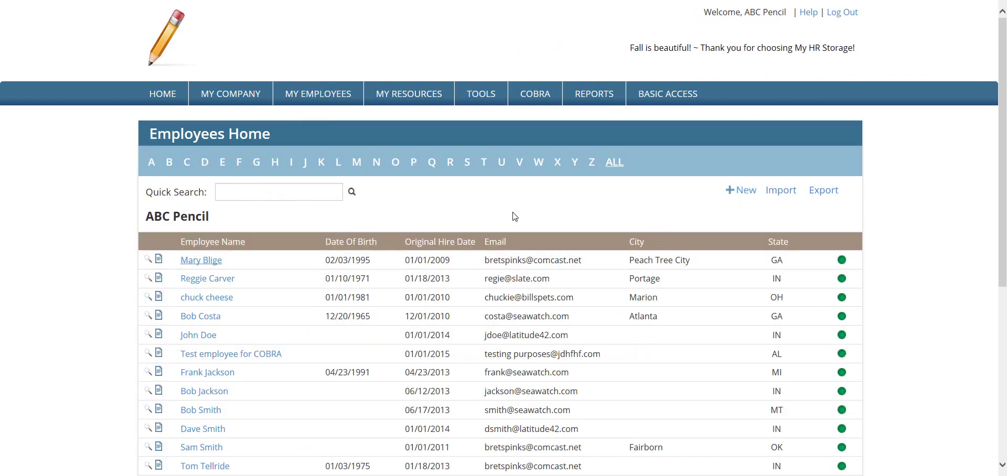
{"action": "scroll", "coordinate": [575, 249], "scroll_direction": "down", "scroll_amount": 1}
{"action": "scroll", "coordinate": [576, 249], "scroll_direction": "down", "scroll_amount": 12}
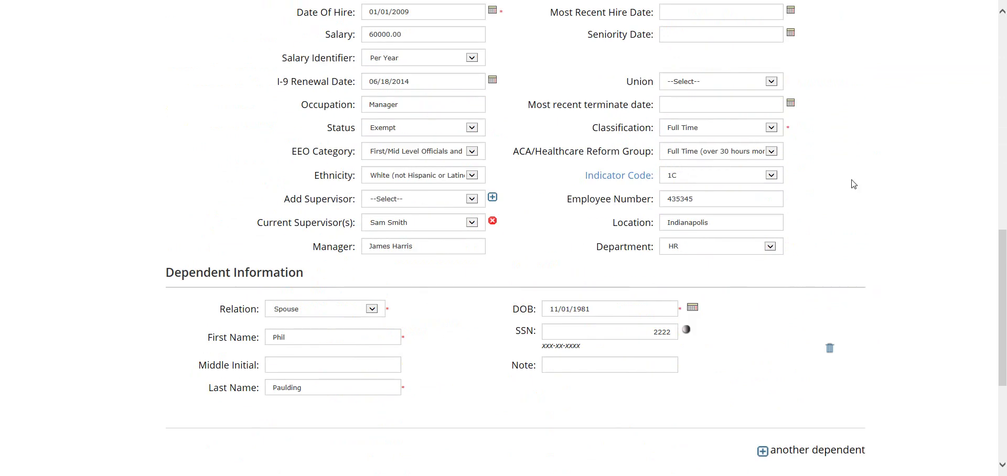
{"action": "scroll", "coordinate": [855, 186], "scroll_direction": "up", "scroll_amount": 13}
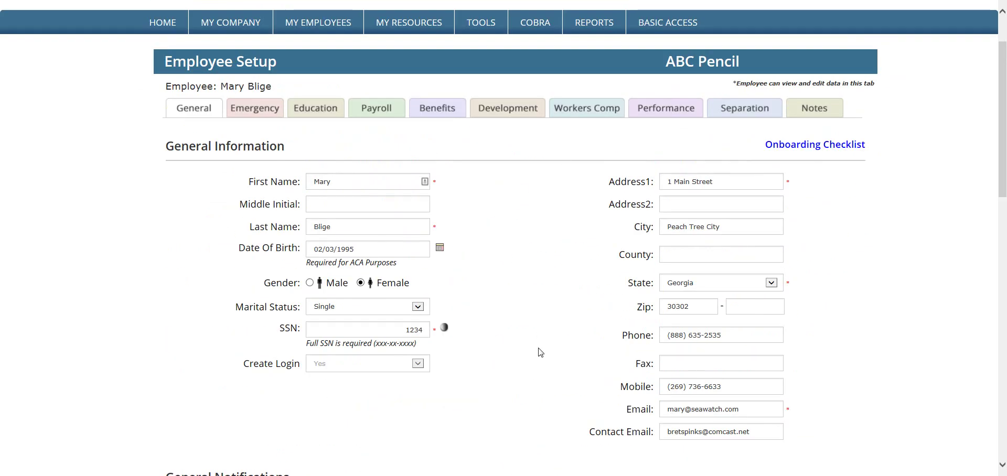
{"action": "scroll", "coordinate": [540, 352], "scroll_direction": "up", "scroll_amount": 2}
Step: Open Manage ACA for ABC Pencil and look over the employees' indicator codes and reform groups
{"action": "mouse_move", "coordinate": [315, 97]}
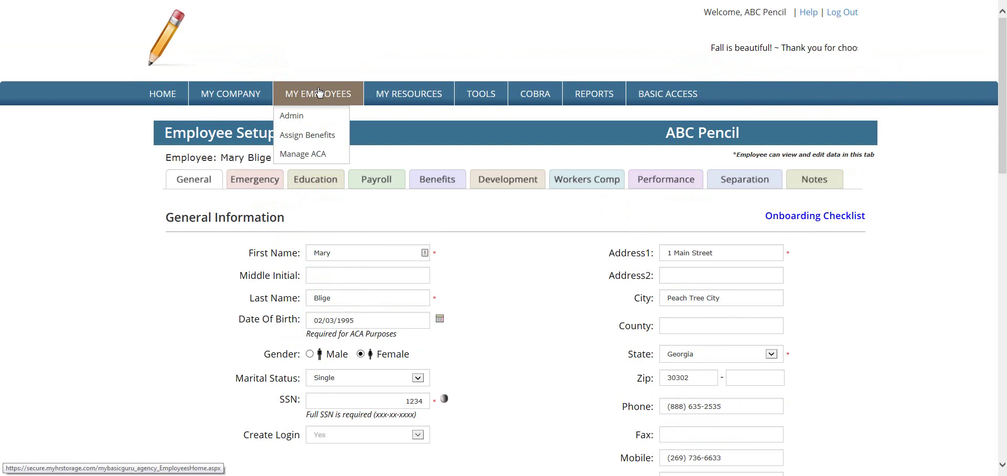
{"action": "left_click", "coordinate": [307, 152]}
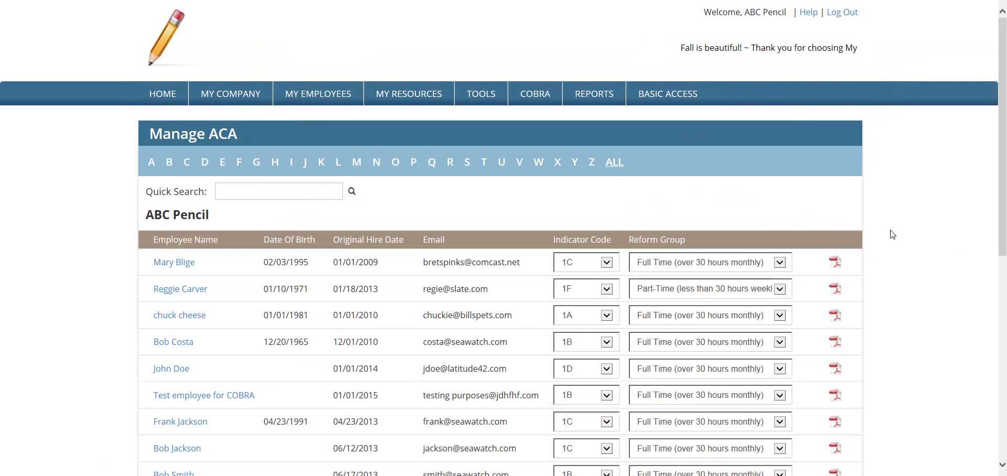
{"action": "scroll", "coordinate": [956, 250], "scroll_direction": "down", "scroll_amount": 2}
{"action": "scroll", "coordinate": [956, 251], "scroll_direction": "down", "scroll_amount": 2}
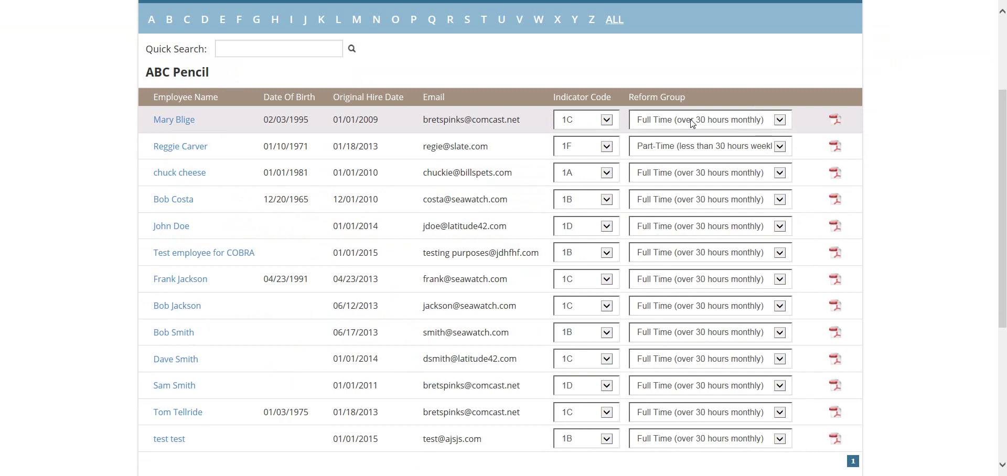
Step: Open the first employee's Form 1095-C PDF, review its coverage and covered individuals sections, and close it
{"action": "left_click", "coordinate": [836, 121]}
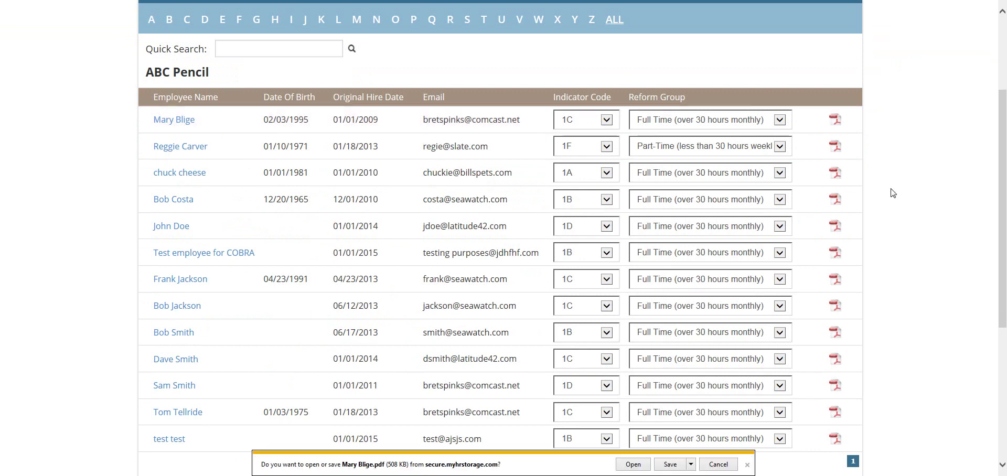
{"action": "left_click", "coordinate": [647, 466]}
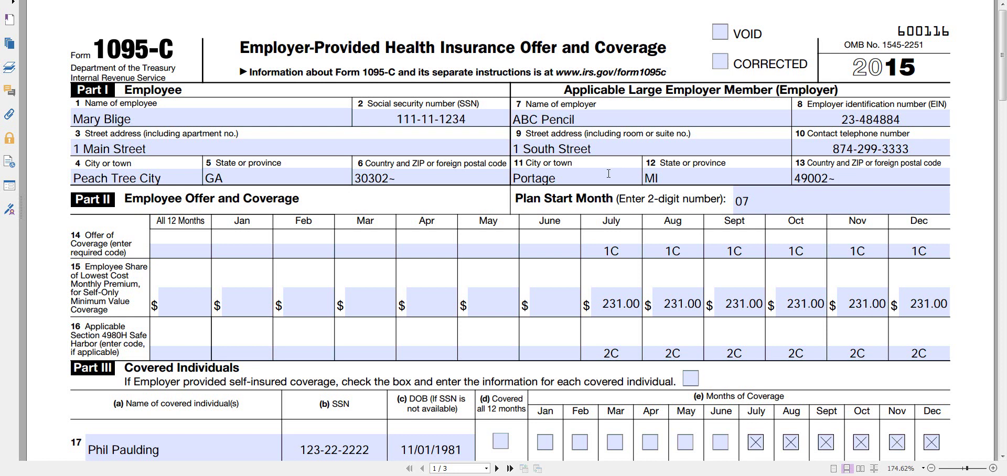
{"action": "scroll", "coordinate": [609, 174], "scroll_direction": "down", "scroll_amount": 3}
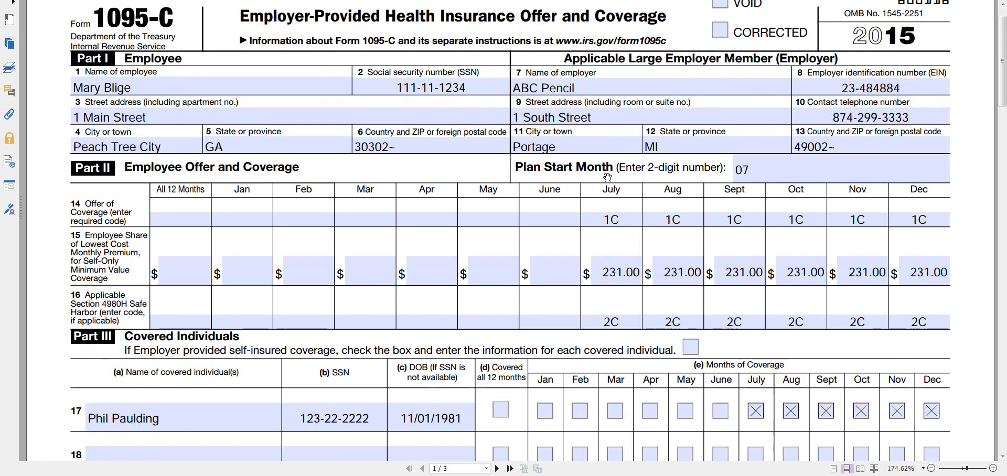
{"action": "scroll", "coordinate": [608, 177], "scroll_direction": "down", "scroll_amount": 2}
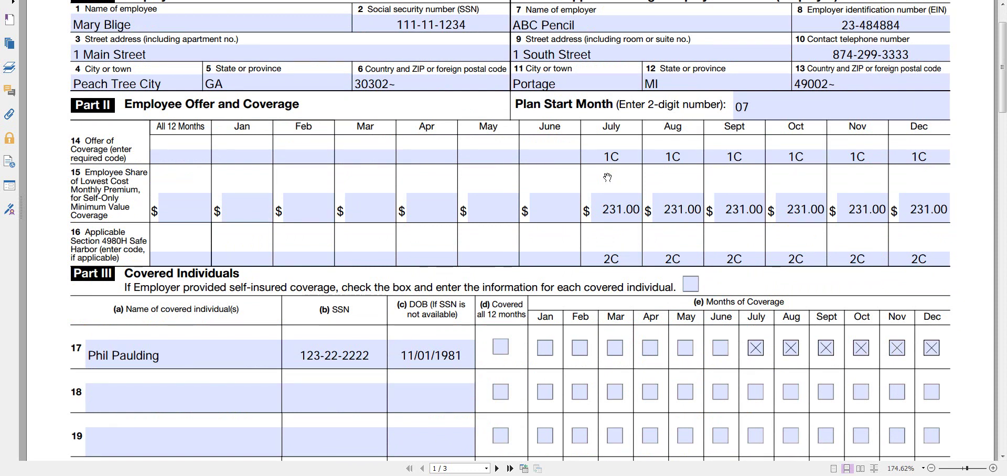
{"action": "scroll", "coordinate": [608, 177], "scroll_direction": "up", "scroll_amount": 3}
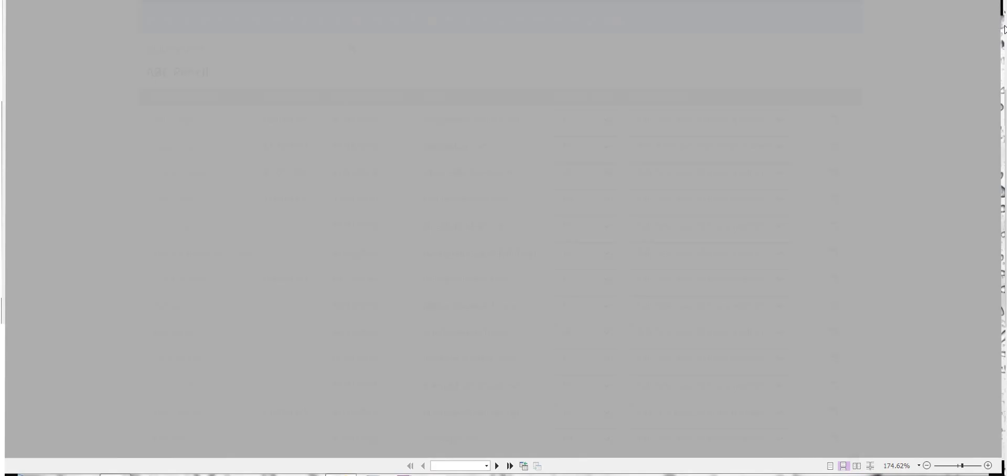
Step: Log out of the employer account and sign in as a supervising employee with the saved user ID and password
{"action": "scroll", "coordinate": [925, 185], "scroll_direction": "up", "scroll_amount": 3}
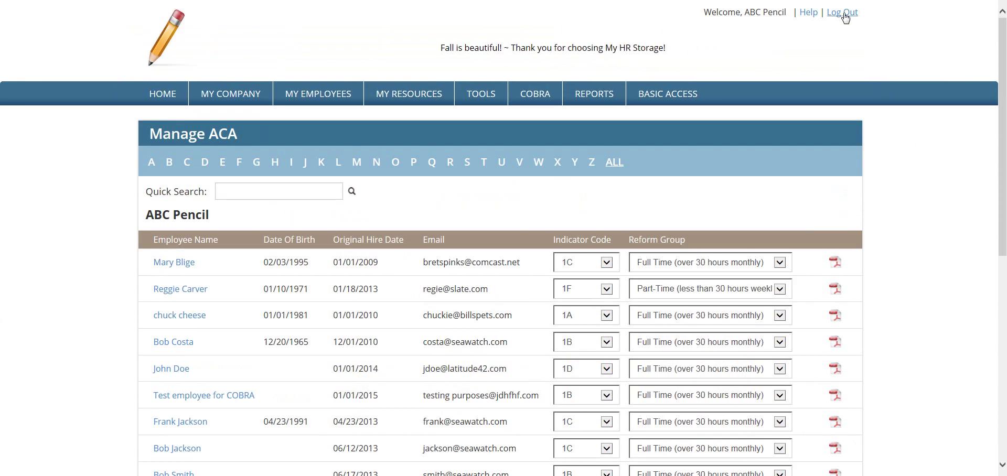
{"action": "left_click", "coordinate": [842, 12]}
{"action": "left_click", "coordinate": [610, 81]}
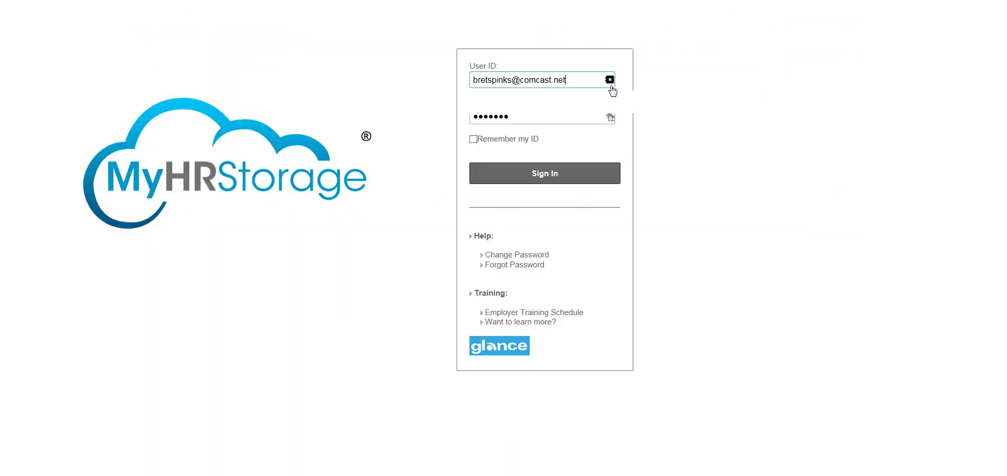
{"action": "scroll", "coordinate": [570, 197], "scroll_direction": "down", "scroll_amount": 1}
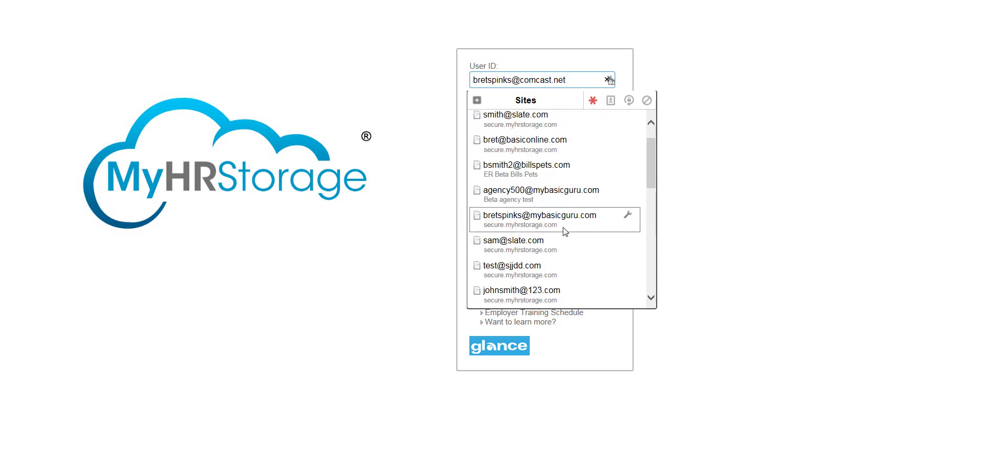
{"action": "left_click", "coordinate": [549, 243]}
{"action": "left_click", "coordinate": [543, 178]}
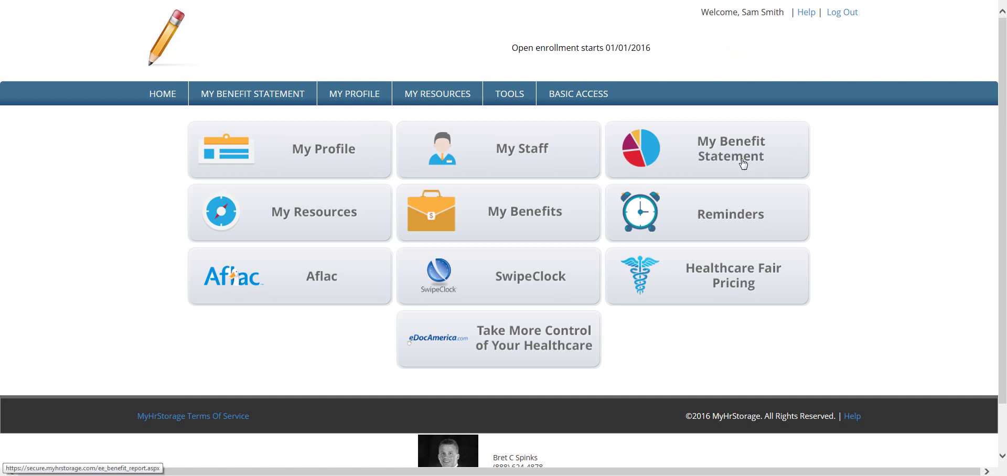
Step: View the employee's My Benefits and My Profile pages, returning to the home page after each
{"action": "left_click", "coordinate": [480, 205]}
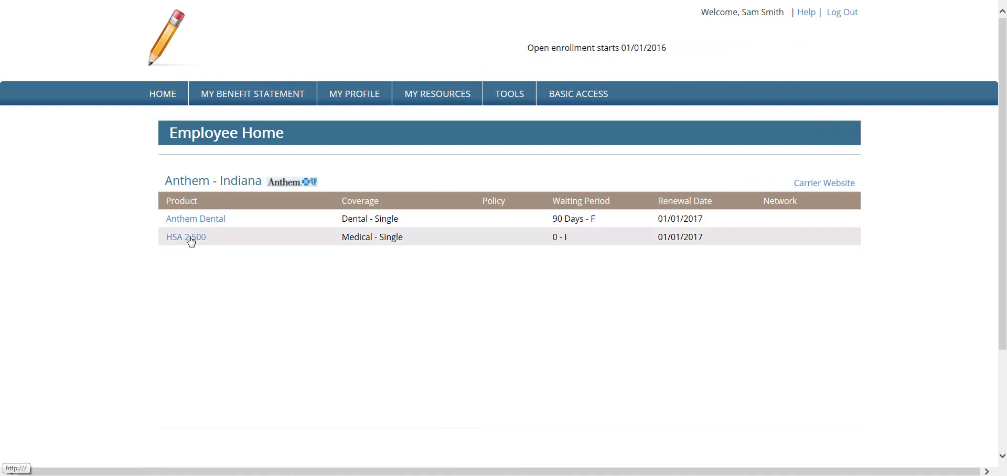
{"action": "left_click", "coordinate": [162, 95]}
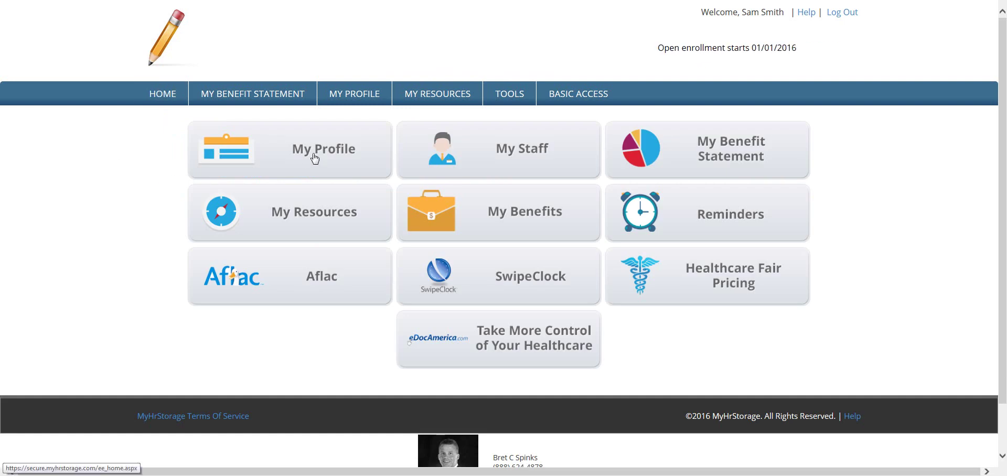
{"action": "left_click", "coordinate": [284, 157]}
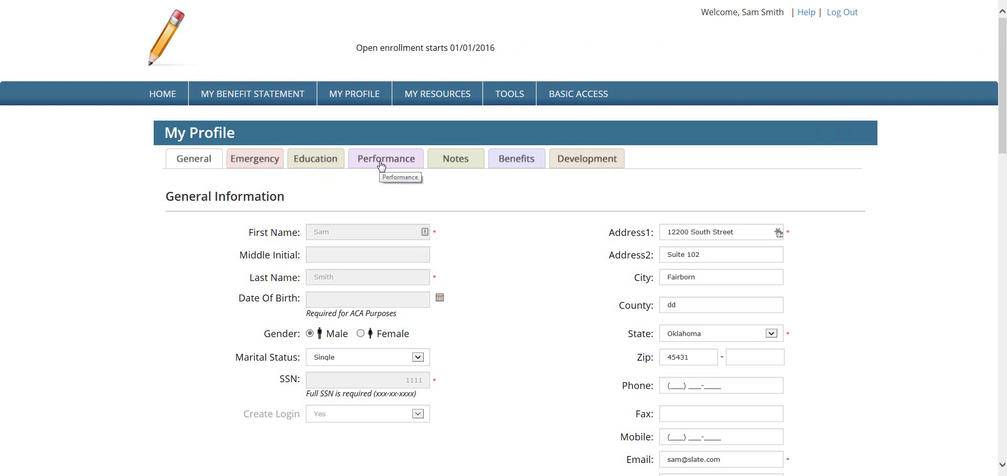
{"action": "left_click", "coordinate": [169, 102]}
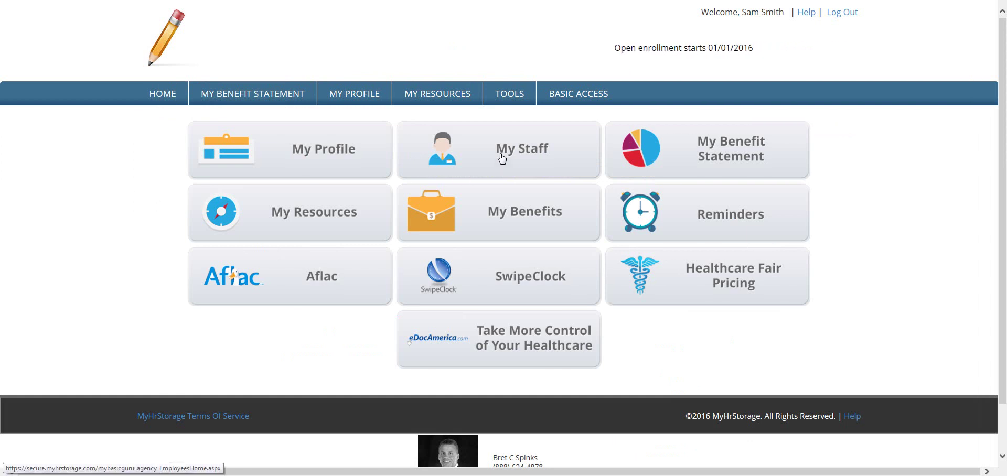
Step: Open the first staff member's record from My Staff, then return home and view the agent contact details
{"action": "left_click", "coordinate": [496, 152]}
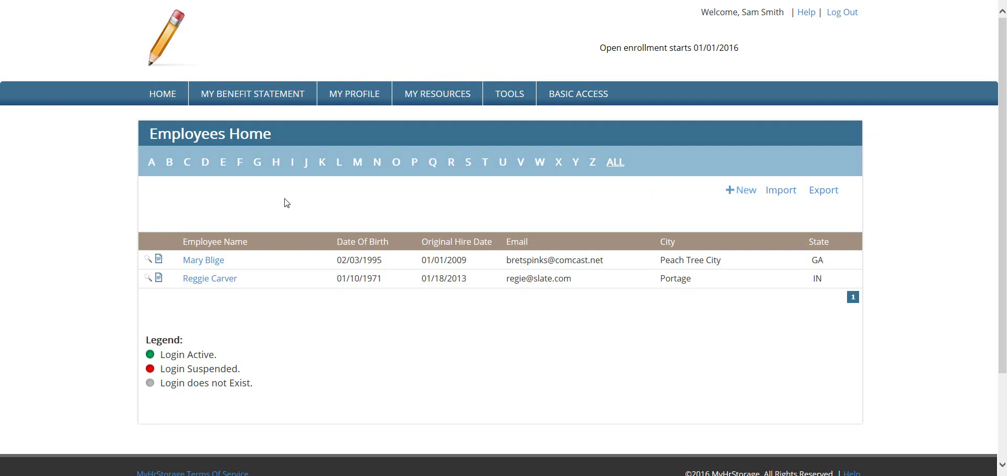
{"action": "left_click", "coordinate": [206, 261]}
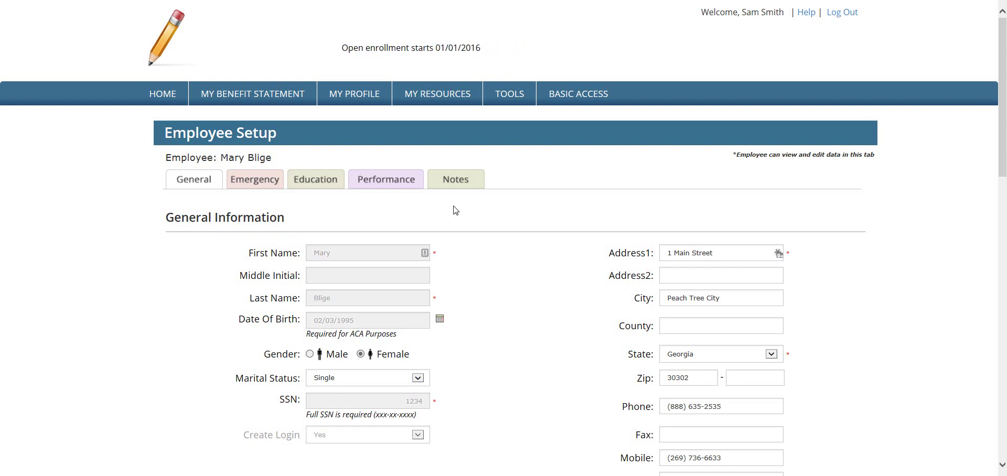
{"action": "left_click", "coordinate": [164, 99]}
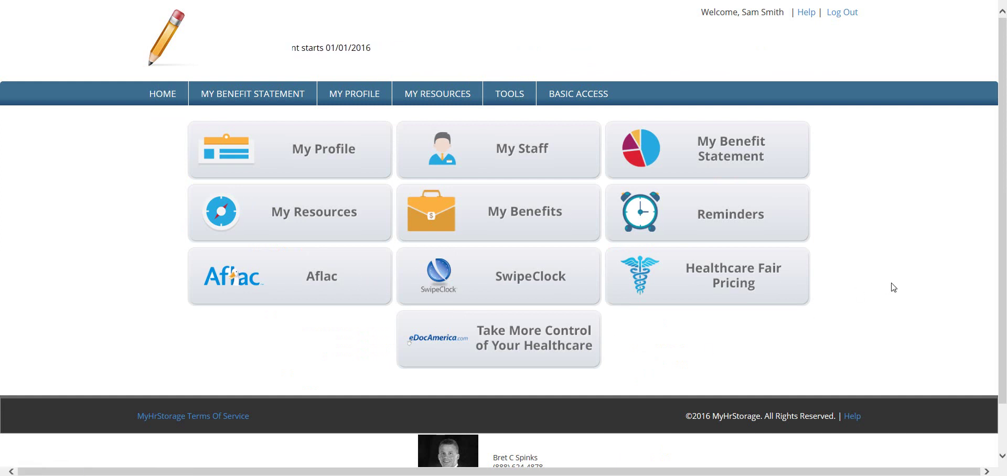
{"action": "scroll", "coordinate": [896, 265], "scroll_direction": "down", "scroll_amount": 1}
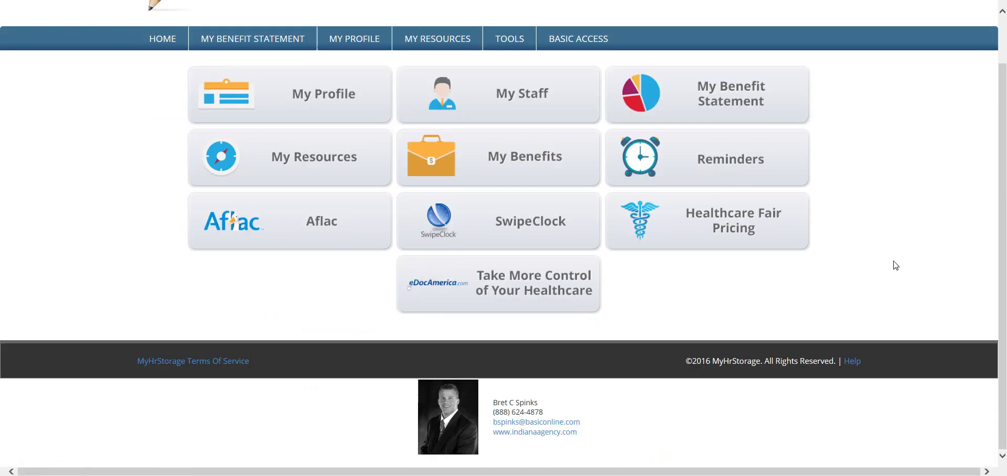